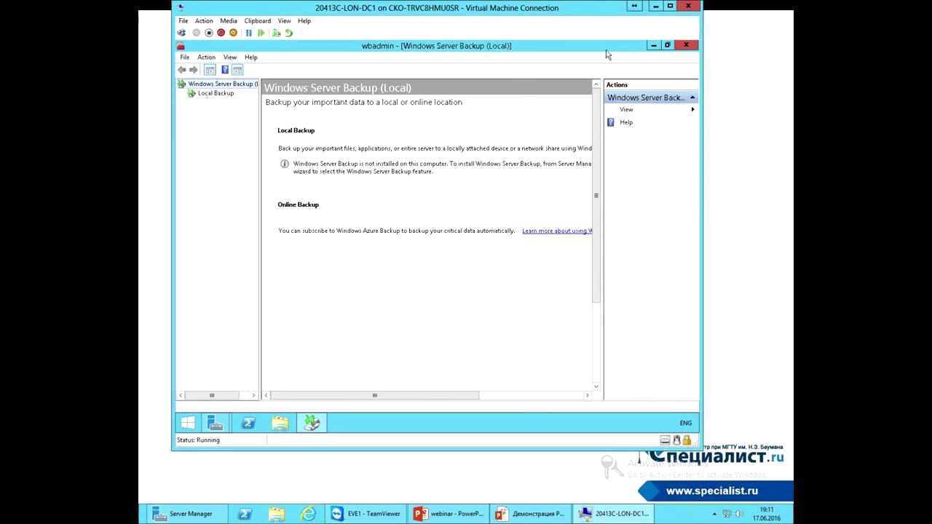
Step: Minimize the Virtual Machine Connection window to reveal the Windows Server Backup slide
left_click(655, 6)
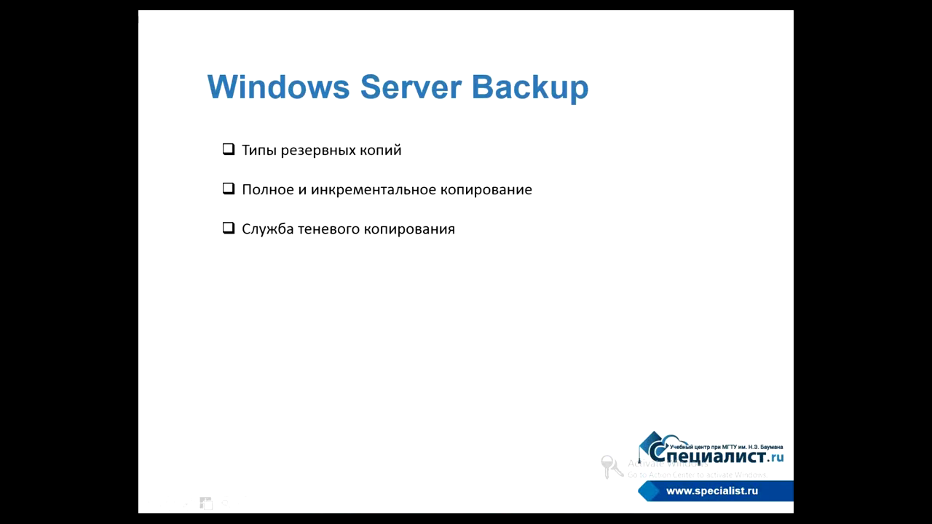
Step: Advance to the backup types slide, then switch back to the VM and open Local Backup
key("Page_Down")
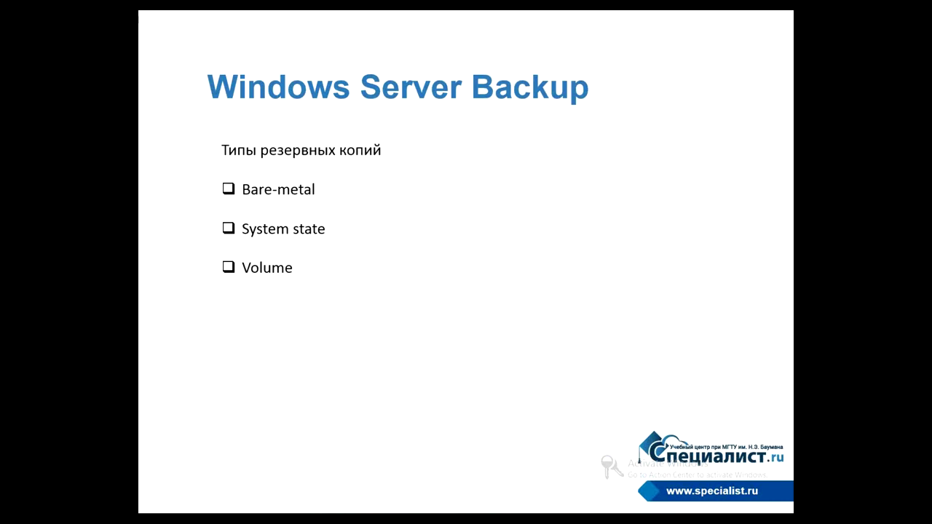
key("alt+Tab")
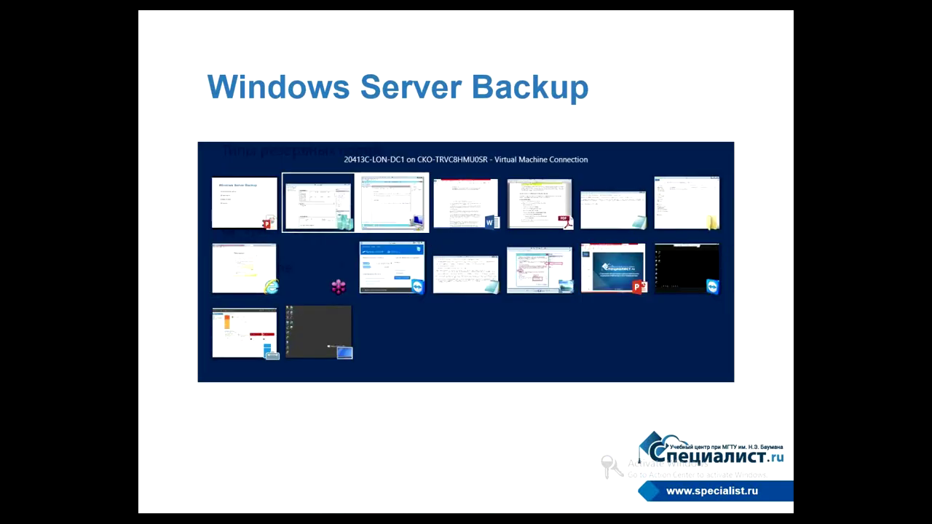
left_click(387, 212)
left_click(215, 93)
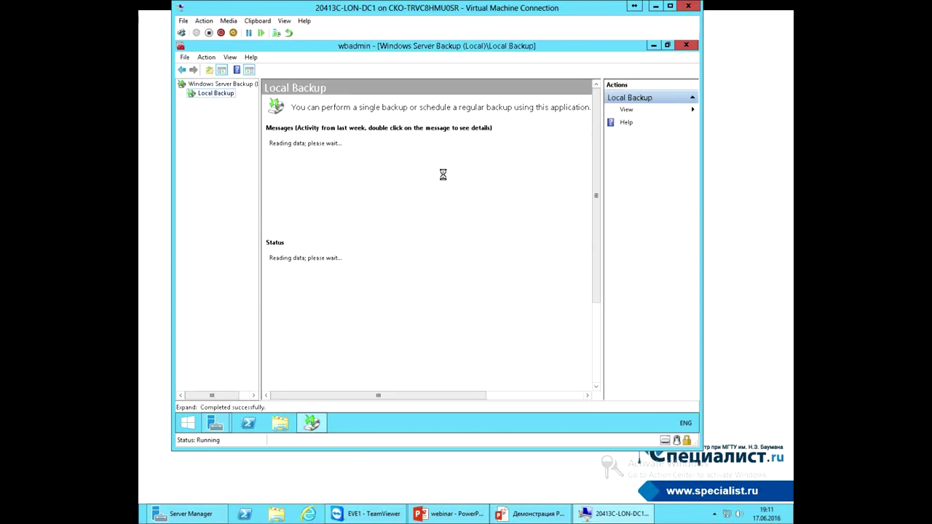
Step: Close the completed Add Roles and Features Wizard from Server Manager's taskbar preview
right_click(257, 415)
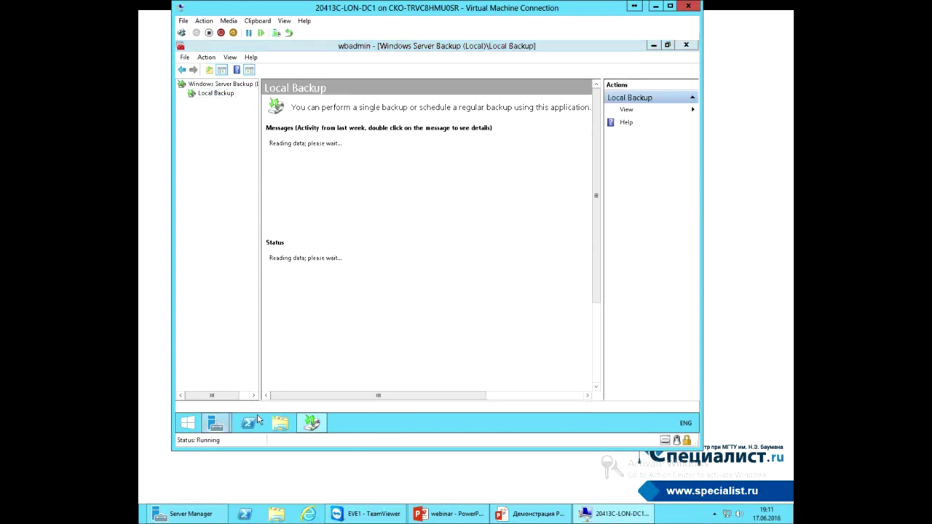
mouse_move(216, 422)
left_click(381, 392)
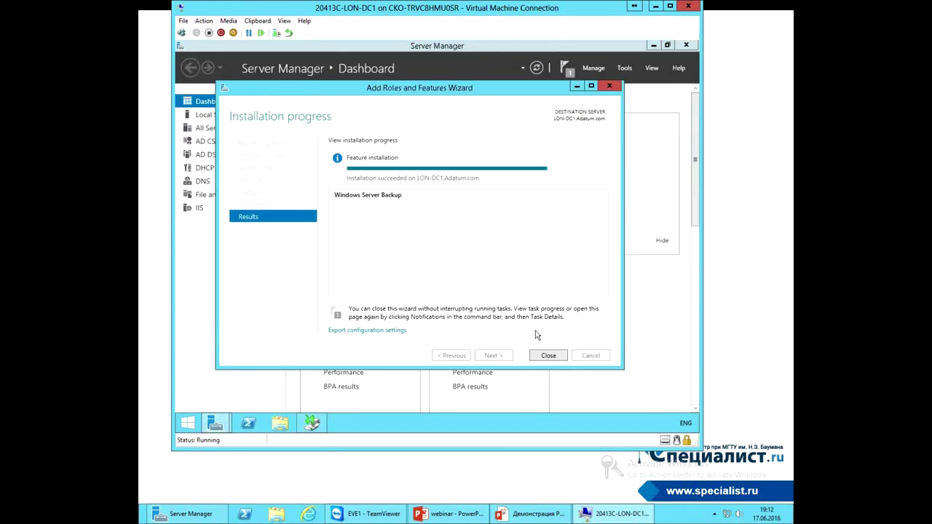
left_click(549, 356)
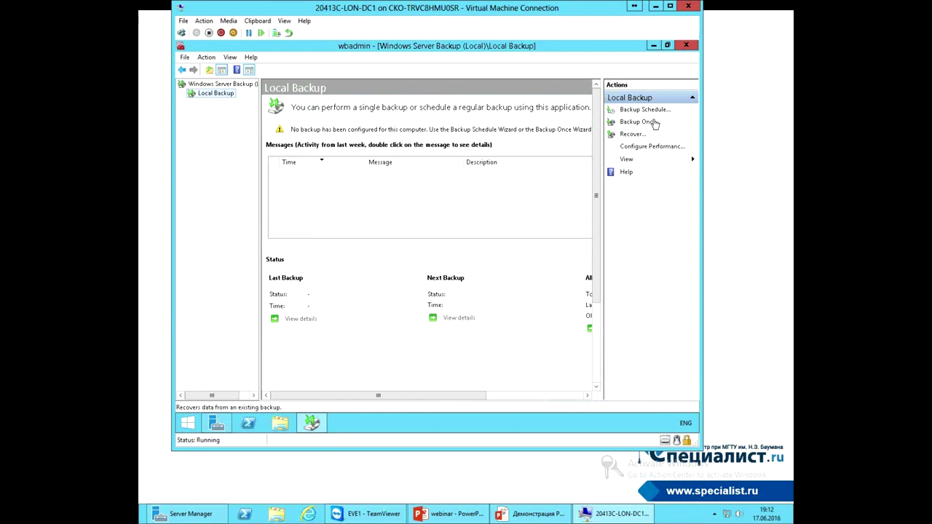
Step: Launch the Backup Schedule Wizard from the Local Backup Actions pane
left_click(642, 113)
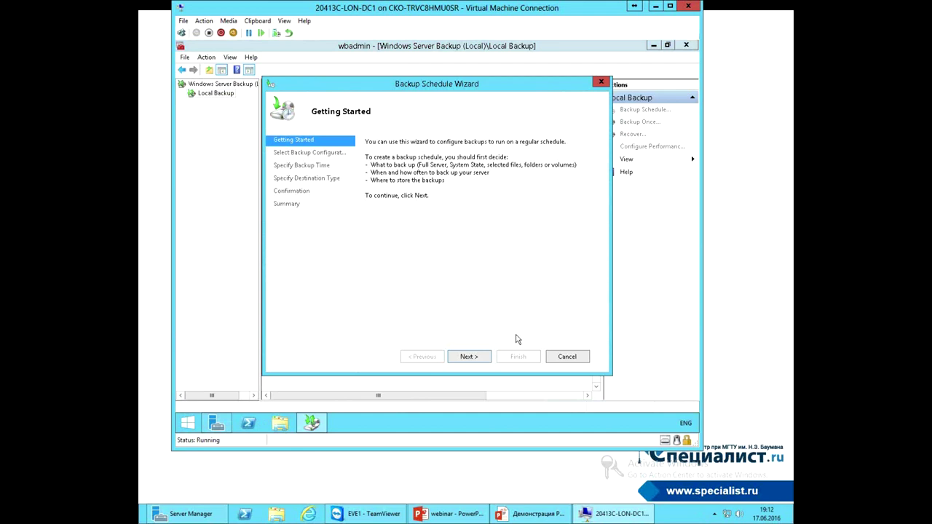
Step: Choose the Custom backup configuration instead of Full server and continue to item selection
left_click(472, 357)
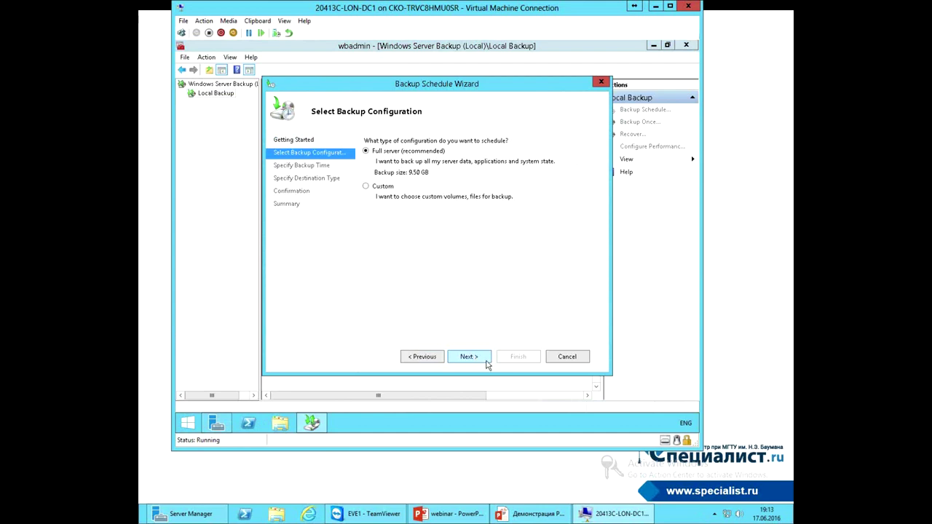
left_click(484, 362)
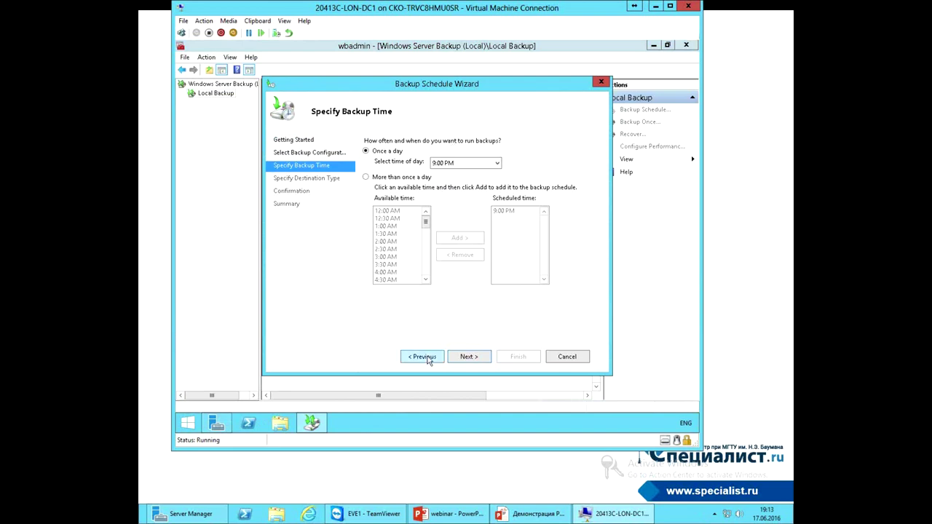
left_click(433, 362)
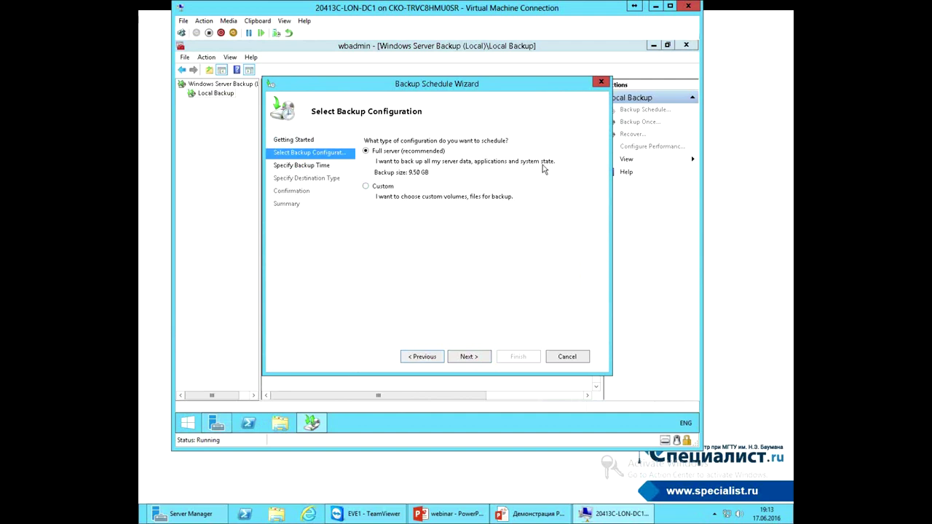
left_click(380, 188)
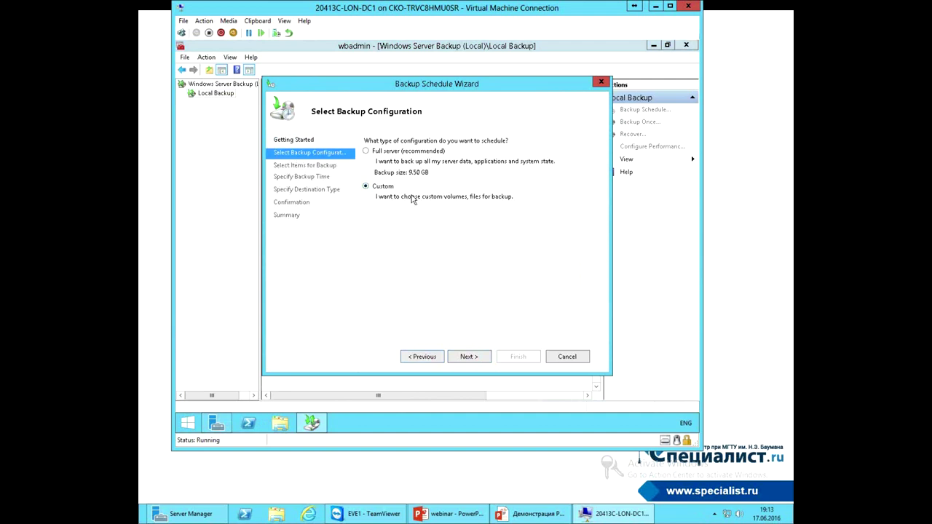
left_click(470, 356)
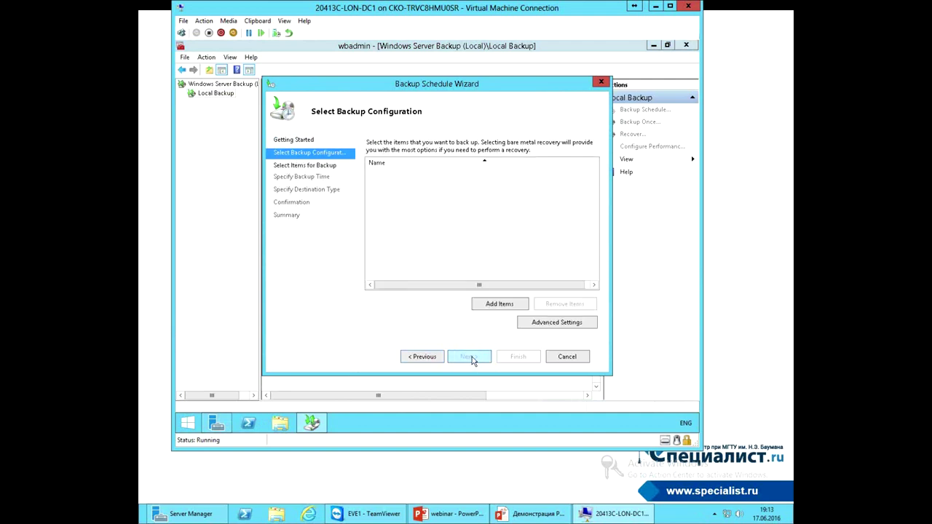
Step: In Add Items, include System state and leave Bare metal recovery unchecked
left_click(509, 305)
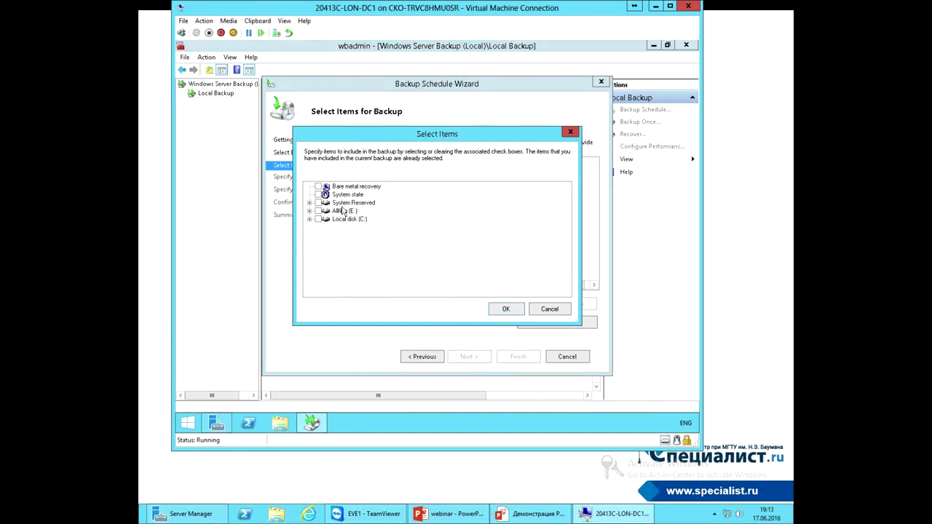
left_click(319, 196)
left_click(318, 186)
left_click(310, 202)
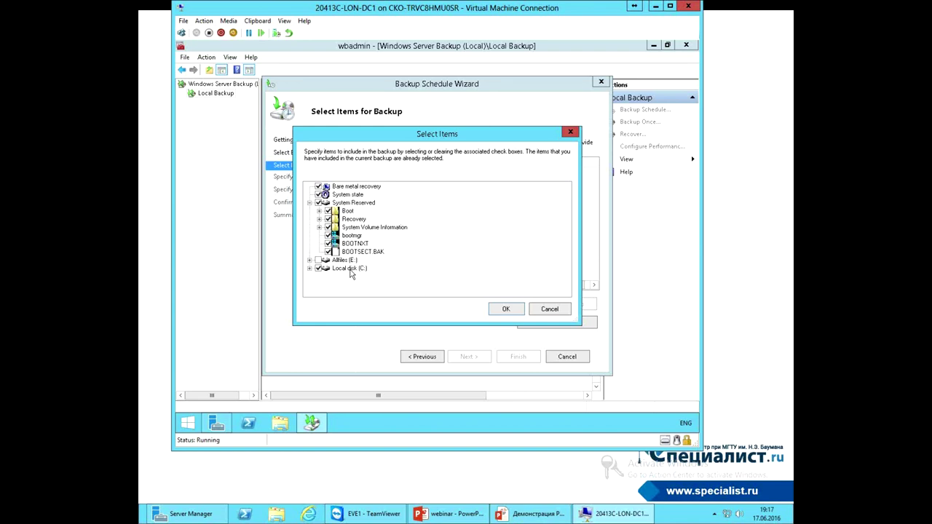
left_click(310, 203)
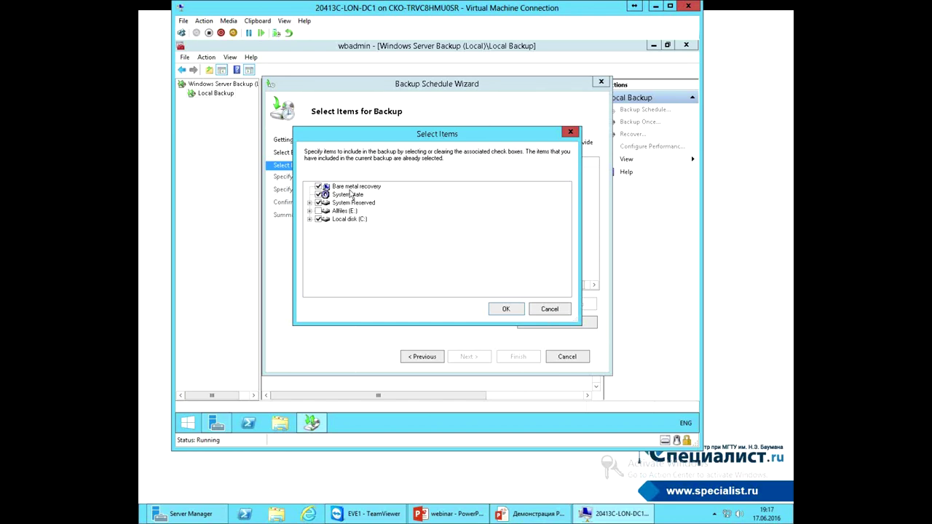
left_click(319, 186)
left_click(321, 187)
left_click(553, 311)
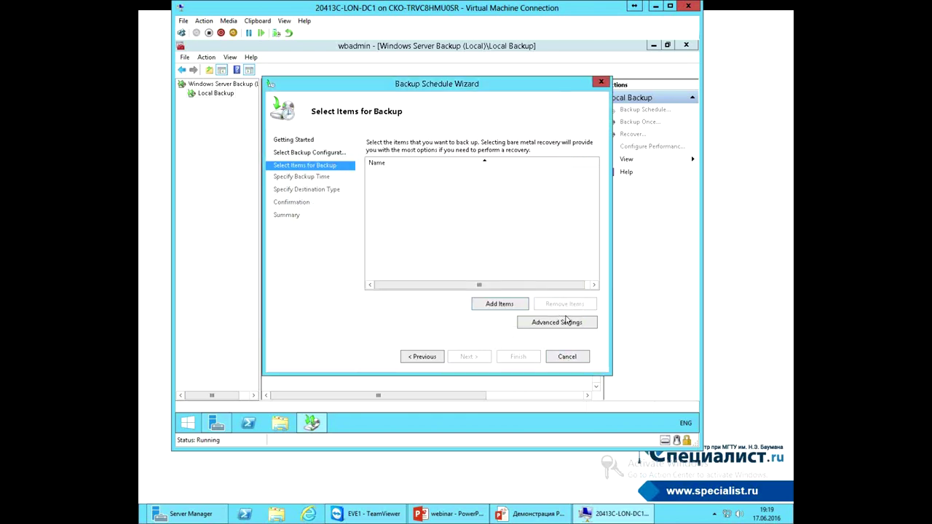
left_click(534, 324)
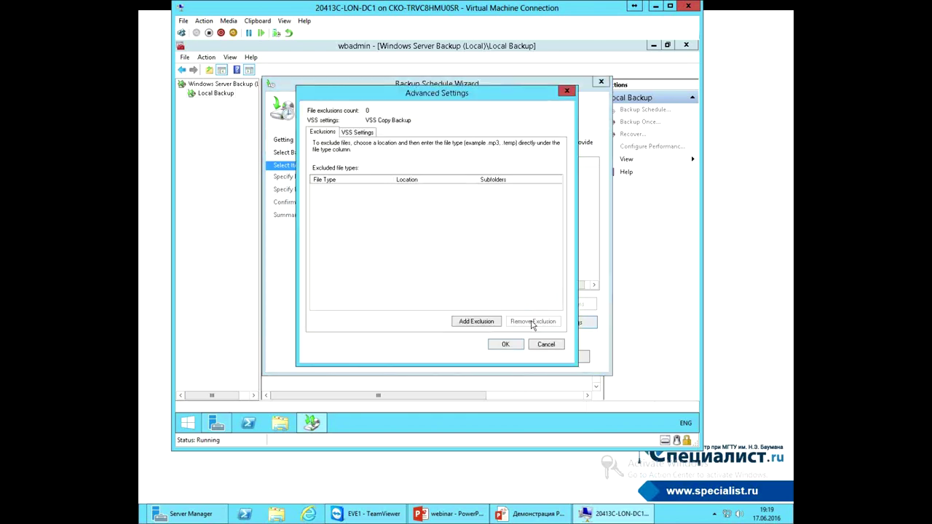
left_click(478, 322)
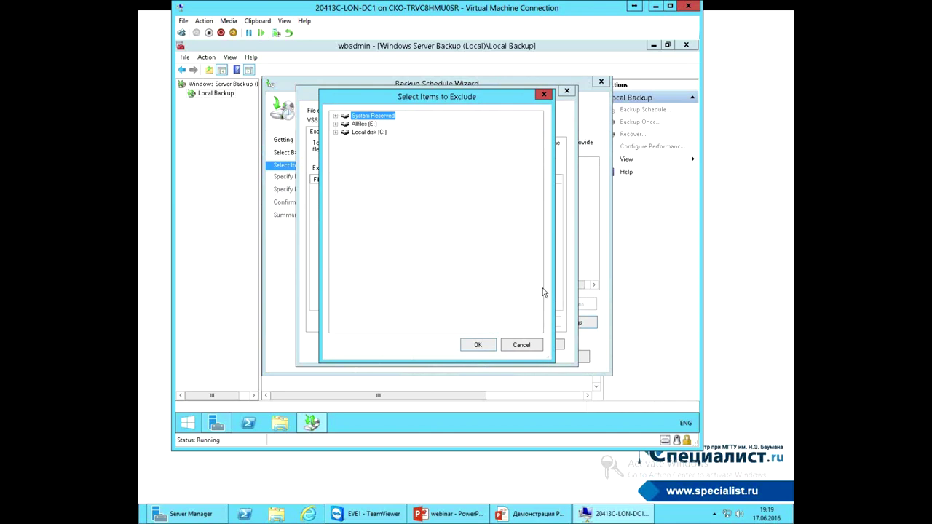
left_click(336, 123)
left_click(345, 140)
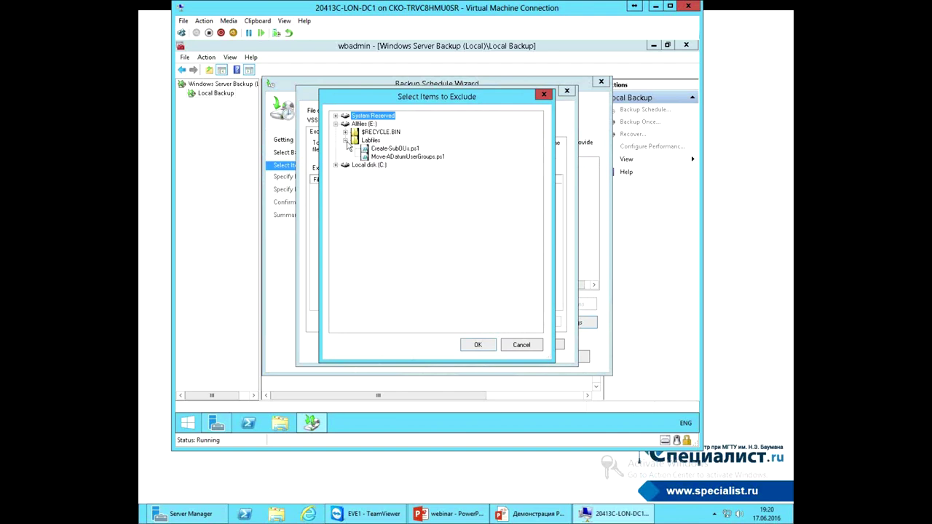
left_click(346, 141)
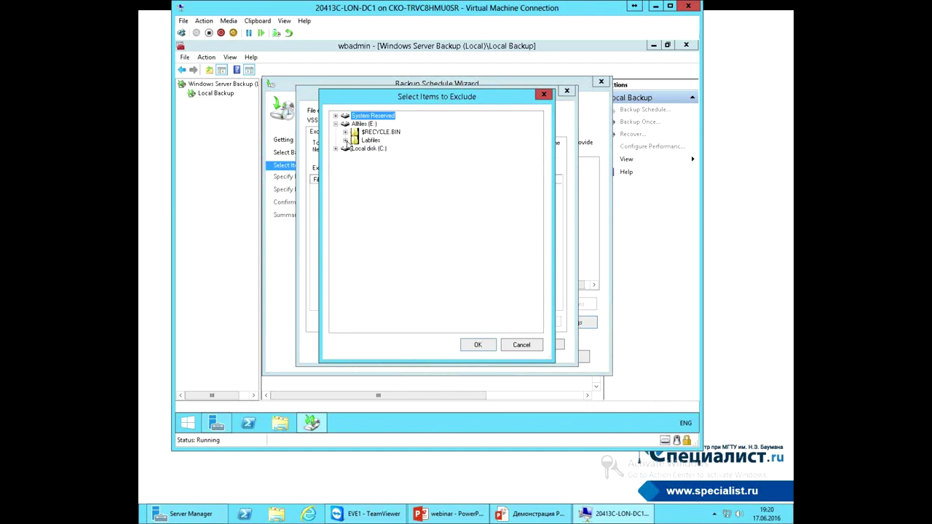
left_click(521, 345)
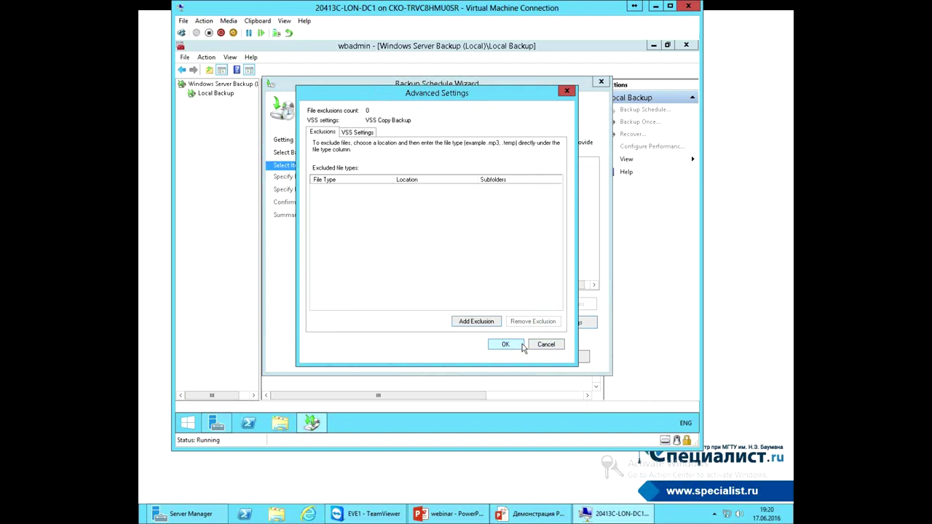
Step: Review the VSS Settings options, keep VSS copy backup, and cancel the Backup Schedule Wizard
left_click(352, 136)
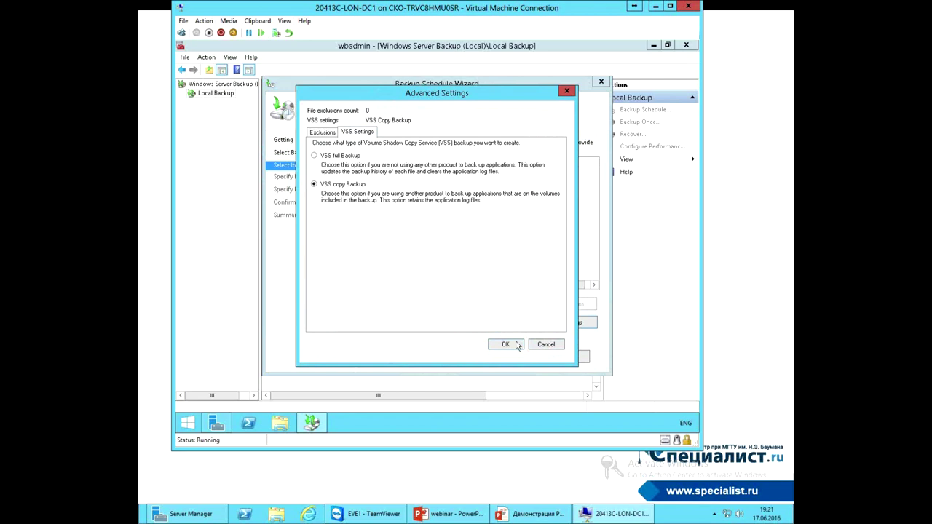
left_click(542, 345)
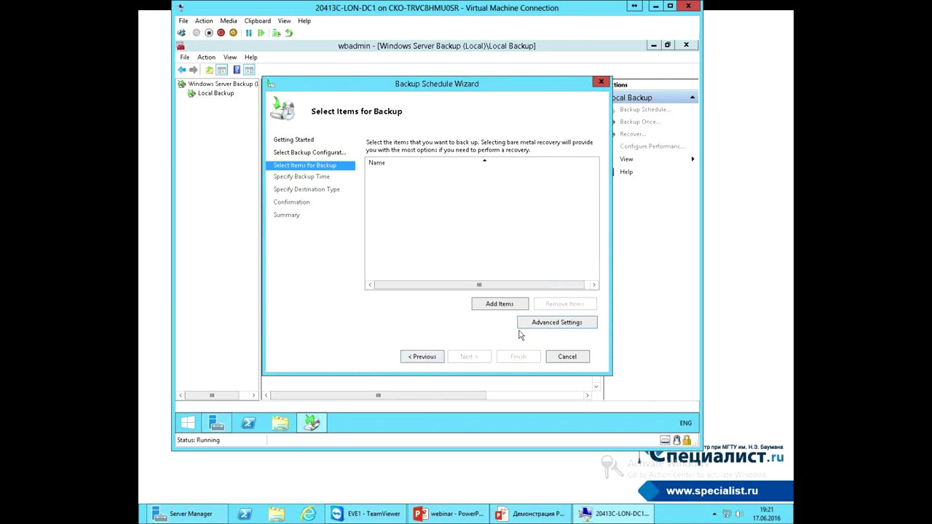
left_click(559, 362)
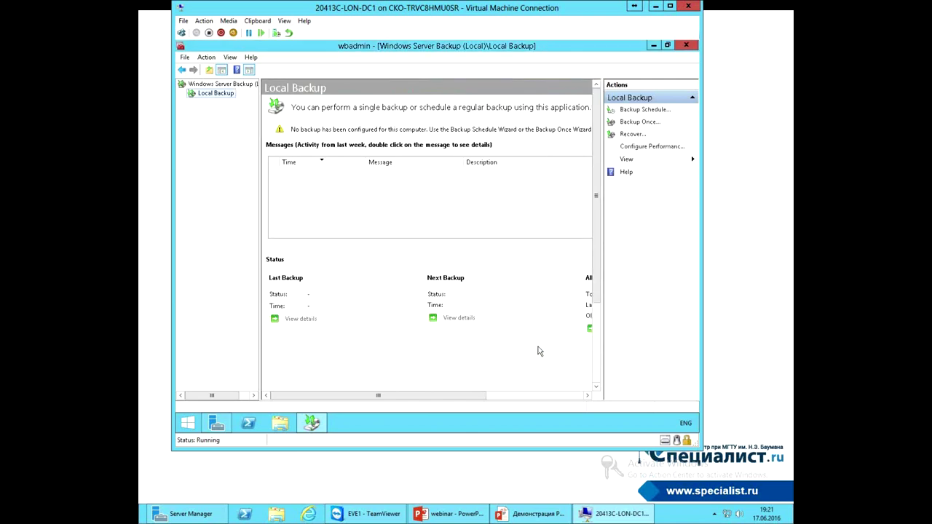
Step: Relaunch the Backup Schedule Wizard, keep Full server, and reach the daily backup time choice
left_click(629, 122)
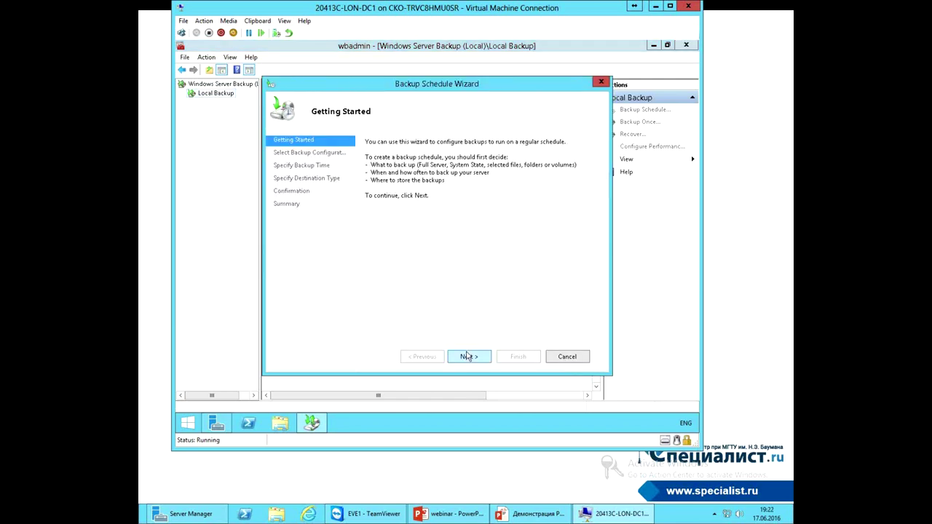
left_click(468, 357)
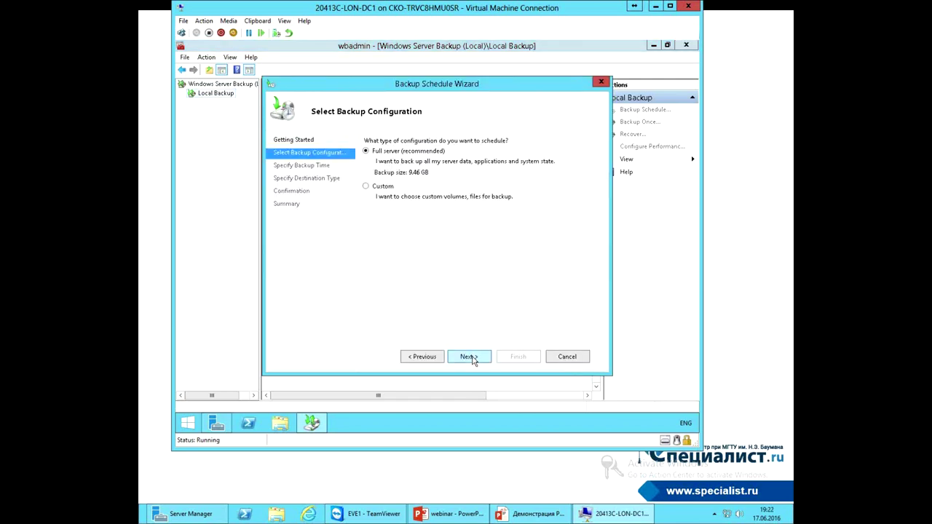
left_click(470, 357)
left_click(466, 165)
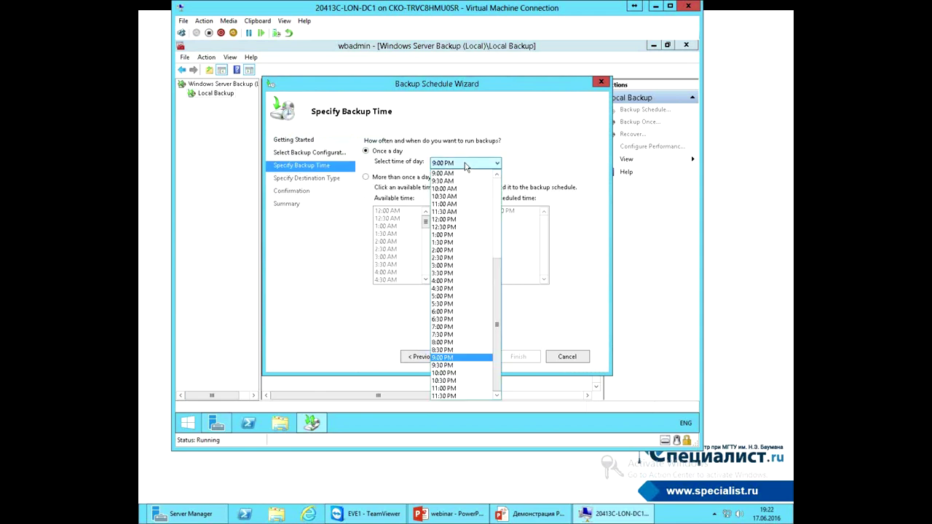
Step: Schedule the backup once a day at 9:00 PM and continue to the destination page
left_click(451, 357)
left_click(382, 179)
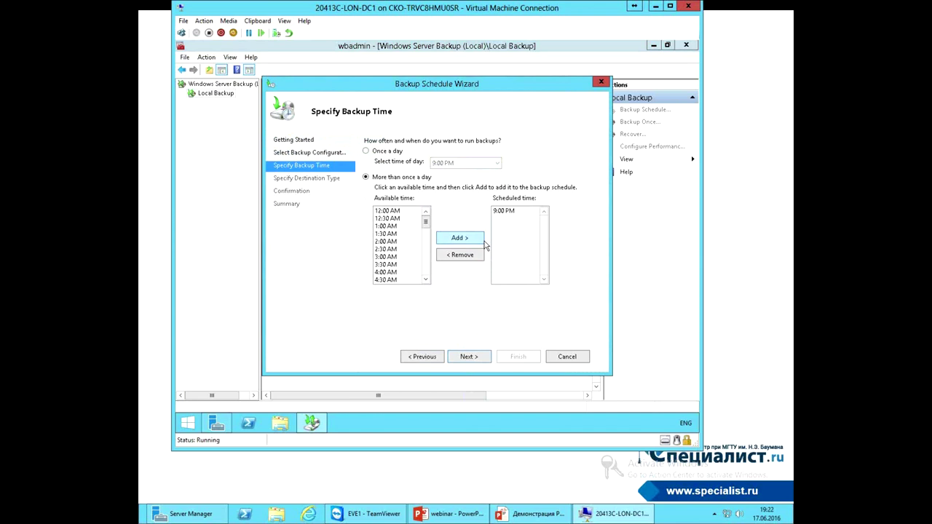
left_click(387, 151)
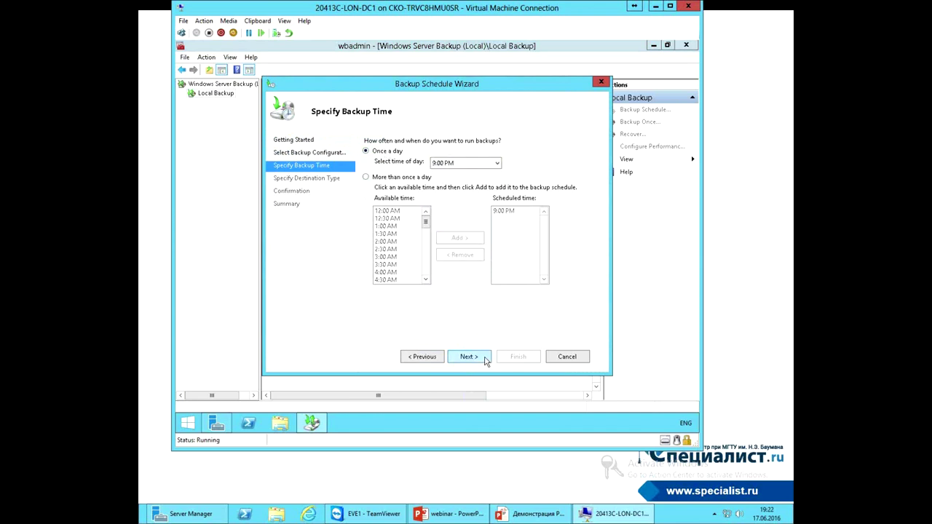
left_click(480, 357)
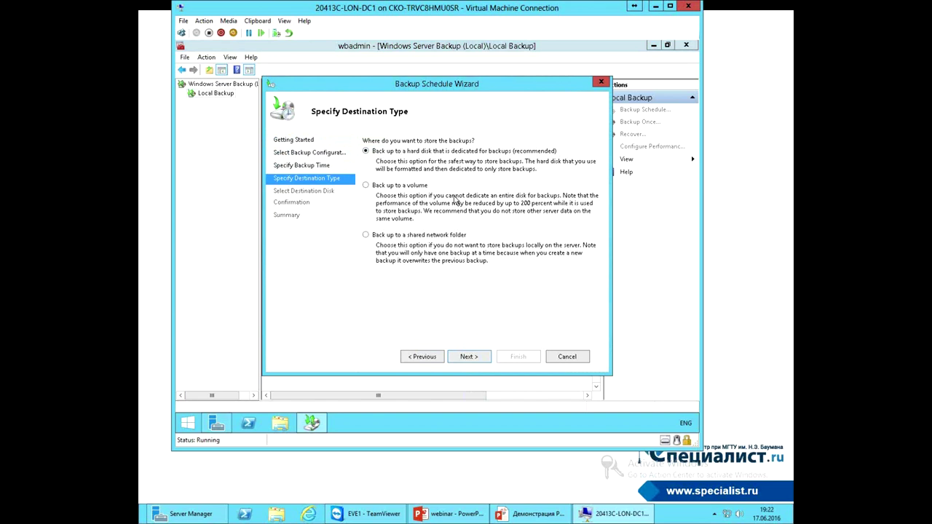
Step: Open This PC in File Explorer to view drives C: and E:
left_click(280, 428)
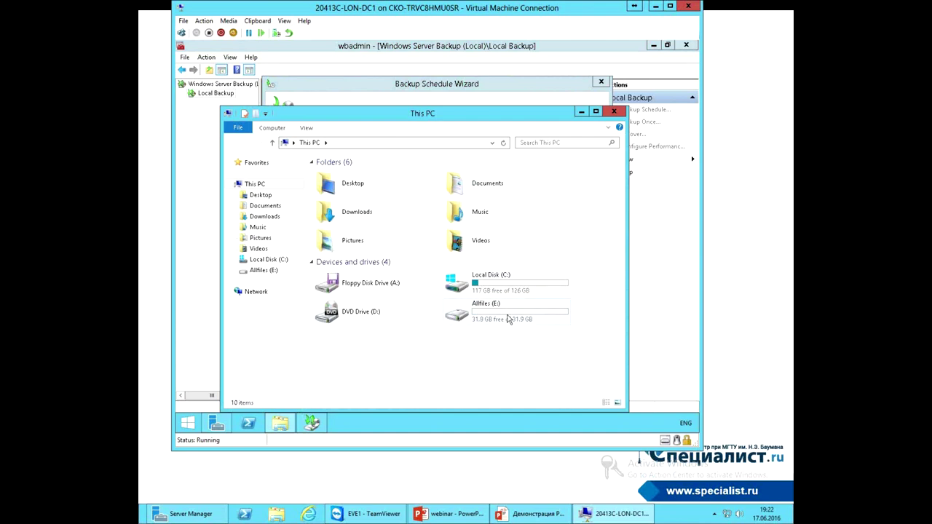
Step: Confirm Allfiles (E:) shows 31.8 GB free of 31.9 GB, then close the This PC window
mouse_move(520, 318)
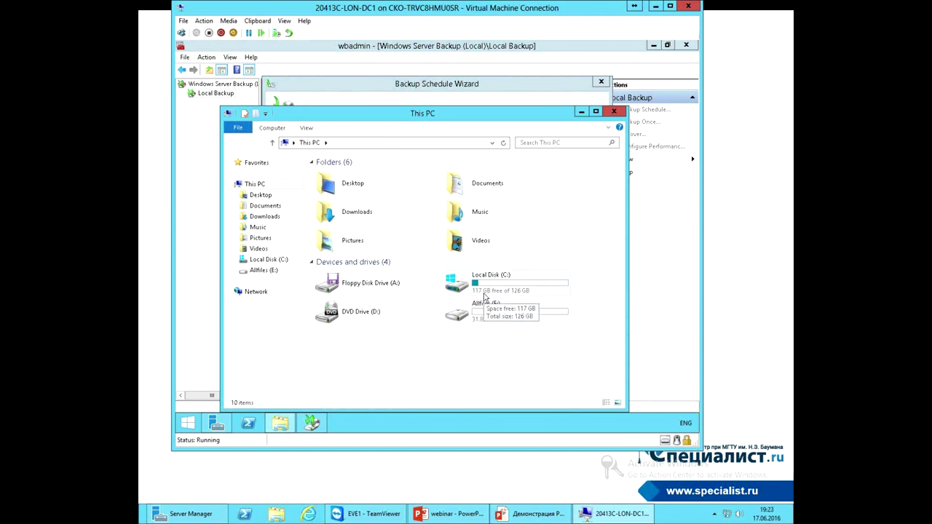
left_click(616, 113)
Step: Add Allfiles (E:) as the backup volume and accept the warning, then cancel the Backup Schedule Wizard
left_click(378, 188)
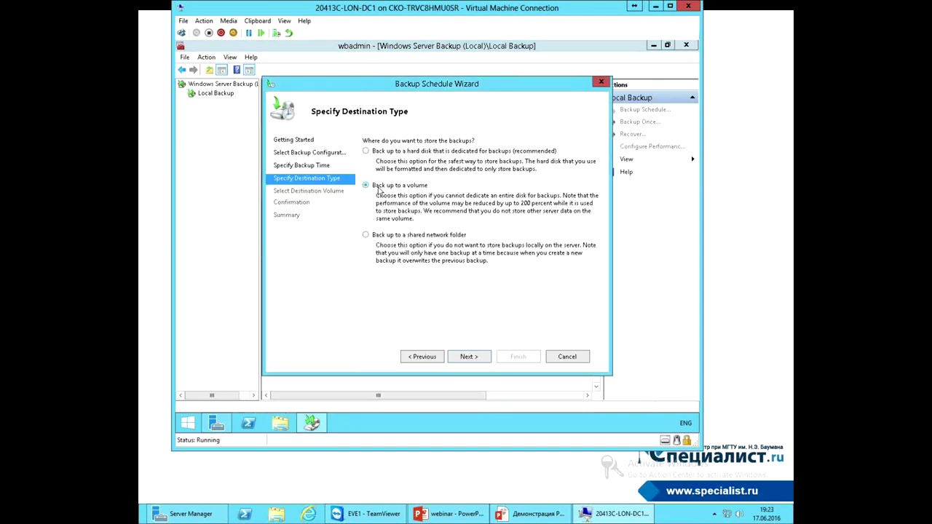
left_click(478, 360)
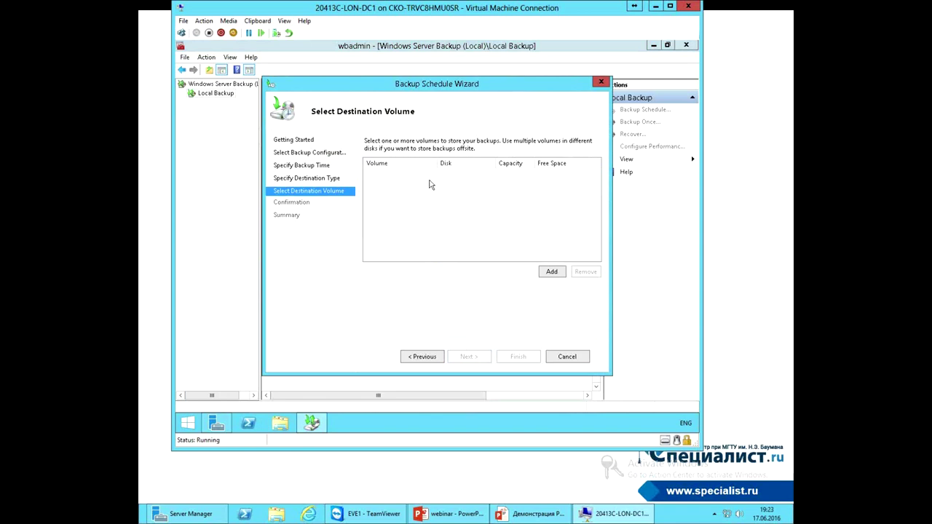
left_click(552, 272)
left_click(358, 189)
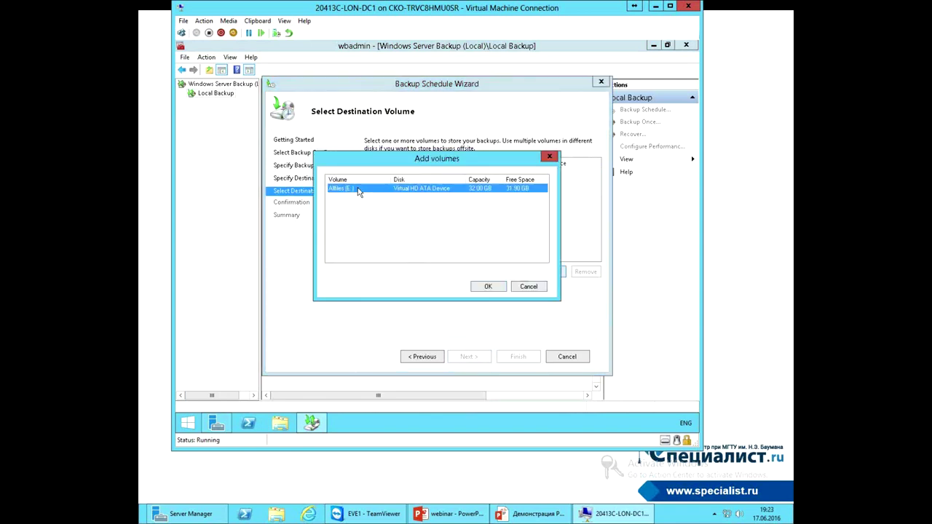
left_click(486, 287)
left_click(483, 275)
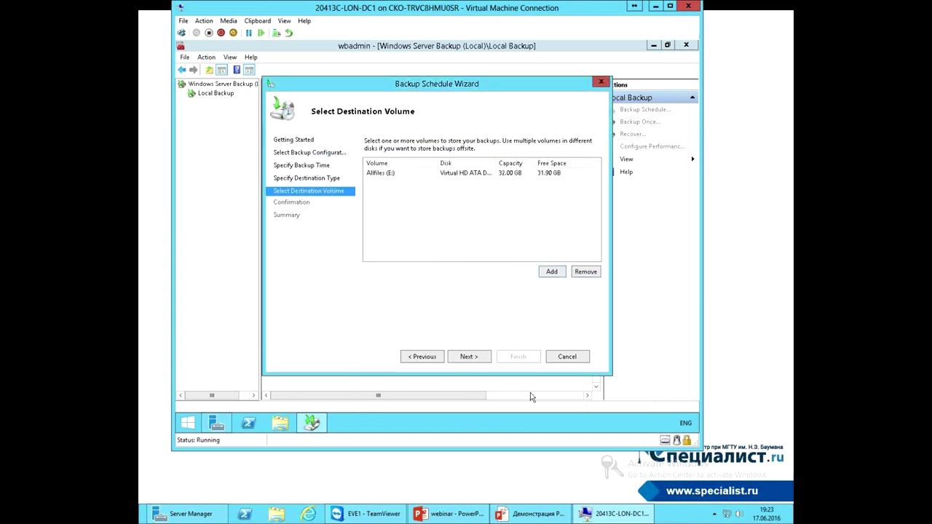
left_click(568, 357)
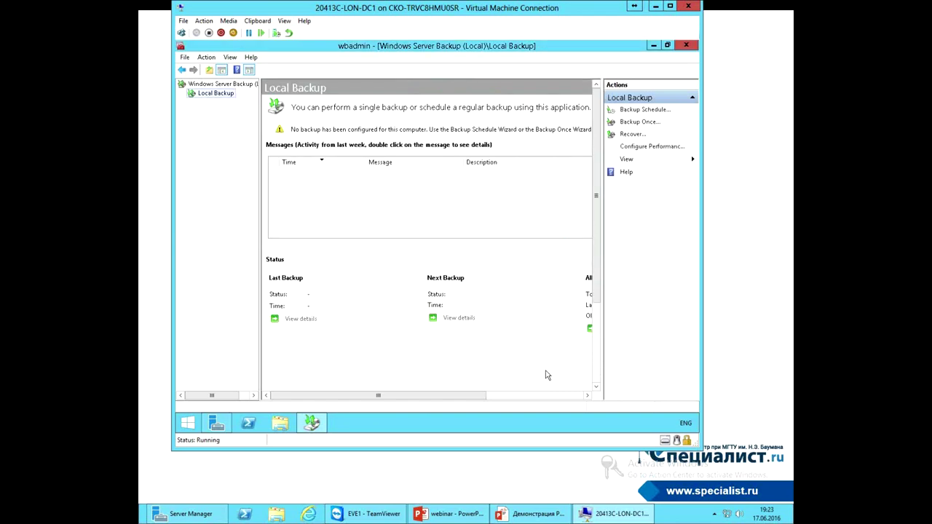
Step: Reopen the Backup Schedule Wizard and pick Back up to a shared network folder as the destination type
left_click(634, 121)
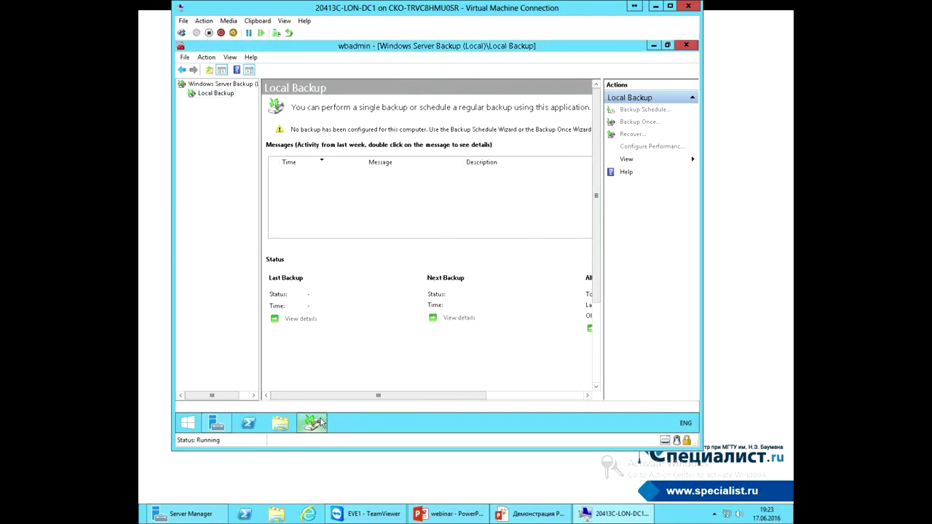
left_click(468, 356)
left_click(469, 356)
left_click(459, 235)
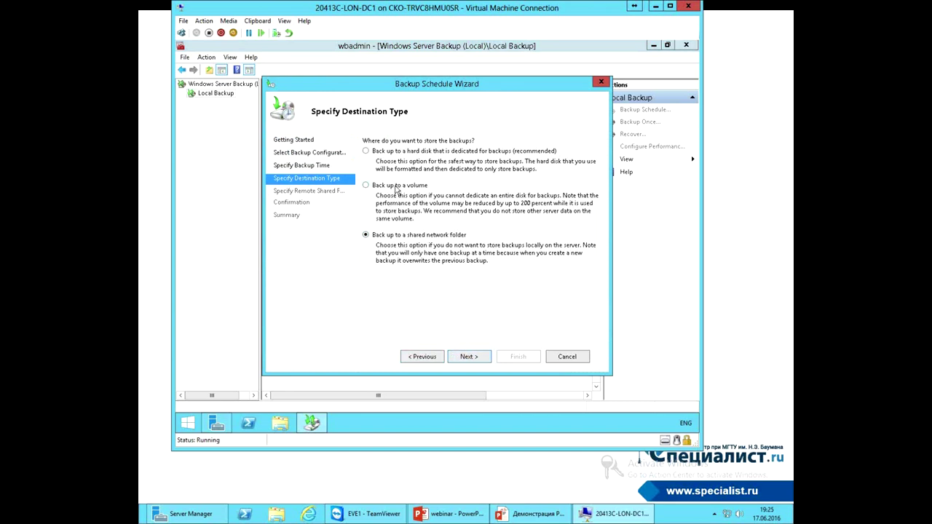
Step: Switch to Back up to a volume, add Allfiles (E:) and accept the volume warning
left_click(401, 187)
left_click(479, 358)
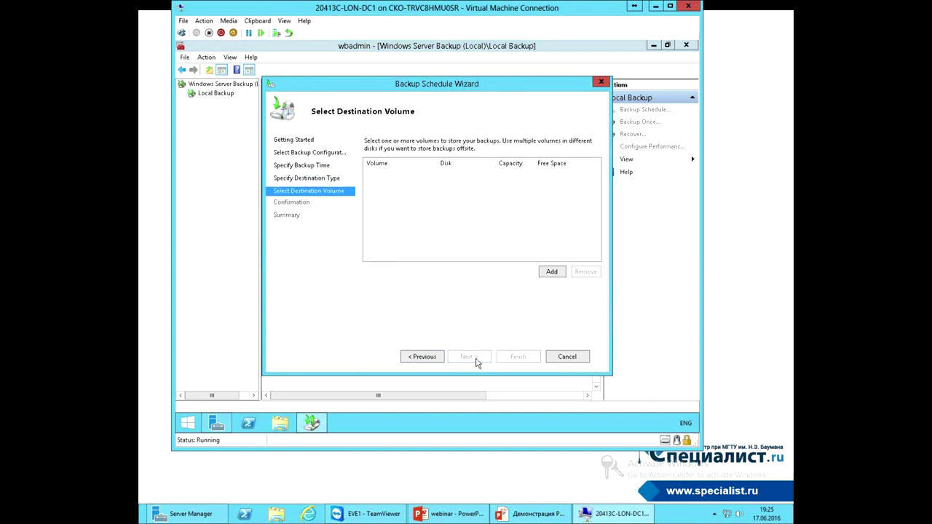
left_click(552, 271)
left_click(350, 189)
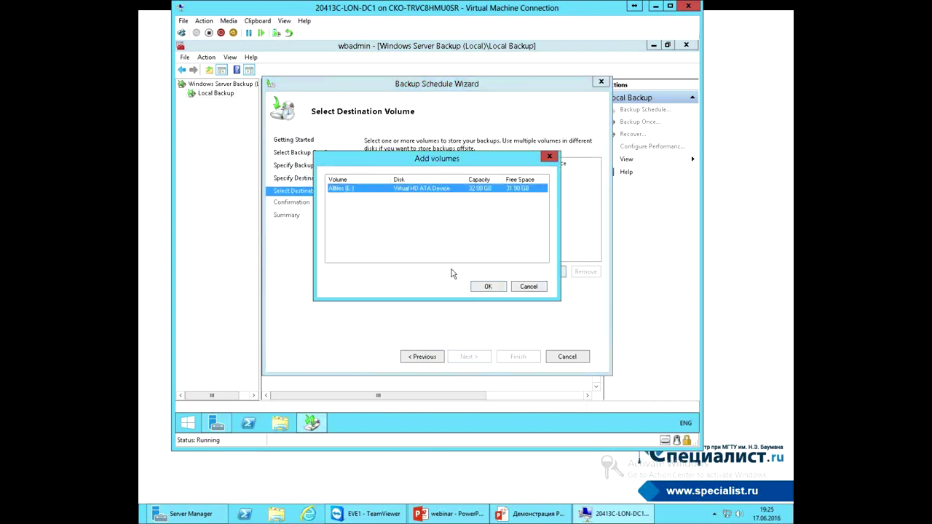
left_click(487, 286)
left_click(483, 276)
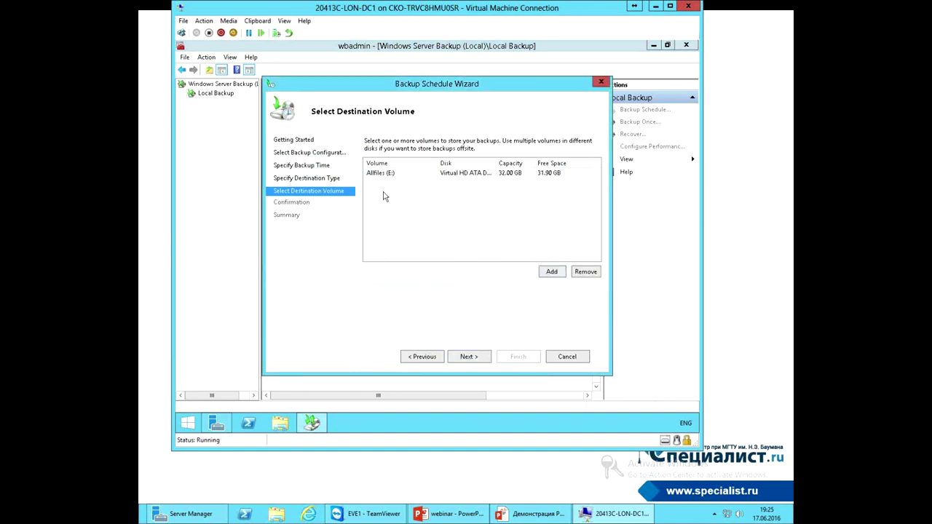
Step: Finish the daily 9:00 PM schedule, first run 6/17/2016, and close the wizard
left_click(477, 358)
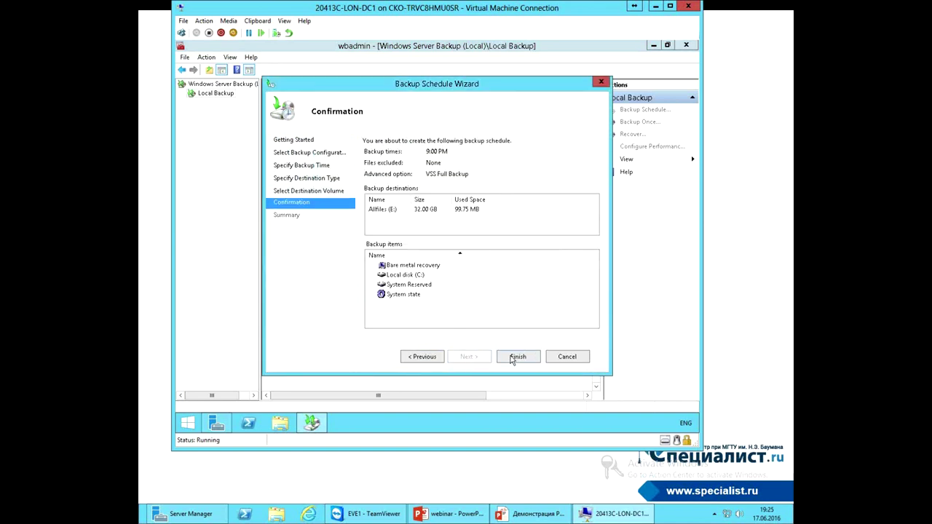
left_click(517, 357)
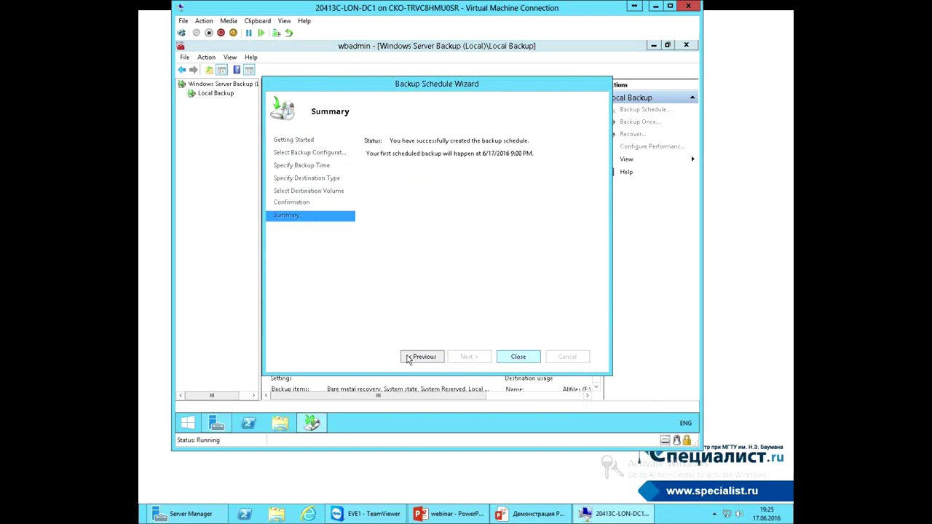
left_click(519, 357)
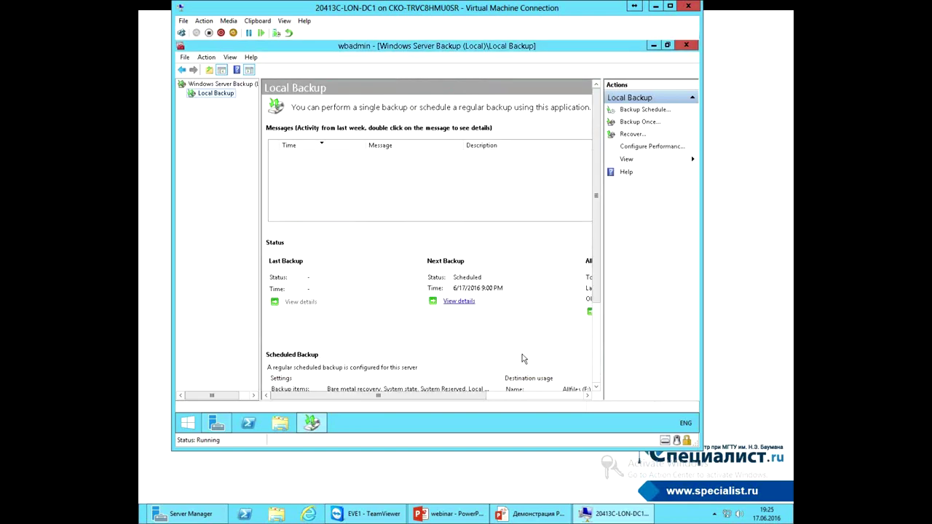
Step: Start Backup Once, try Different options with a Custom configuration, then go back
left_click(639, 122)
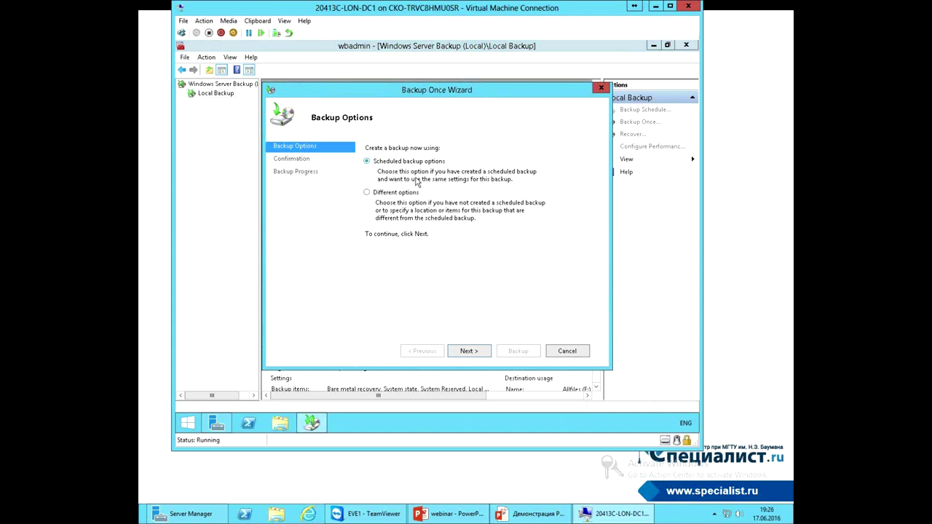
left_click(395, 195)
left_click(469, 350)
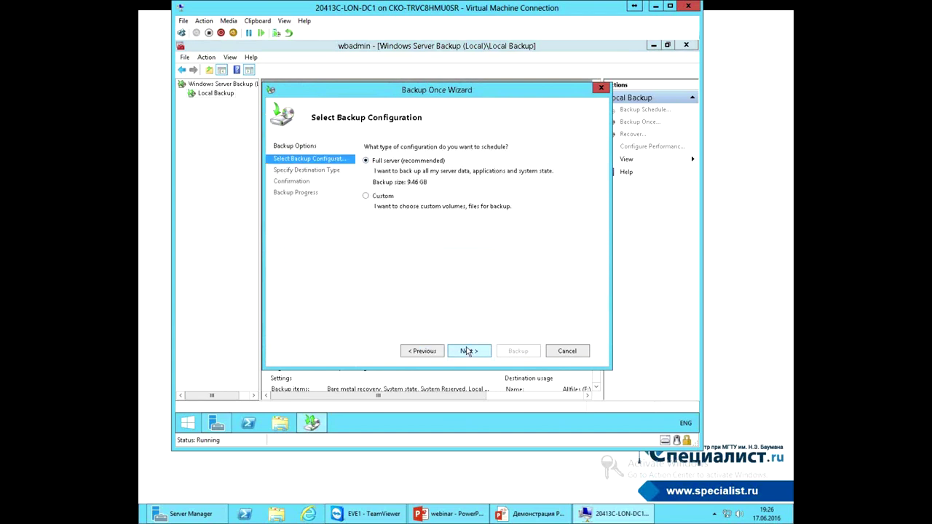
left_click(383, 195)
left_click(424, 351)
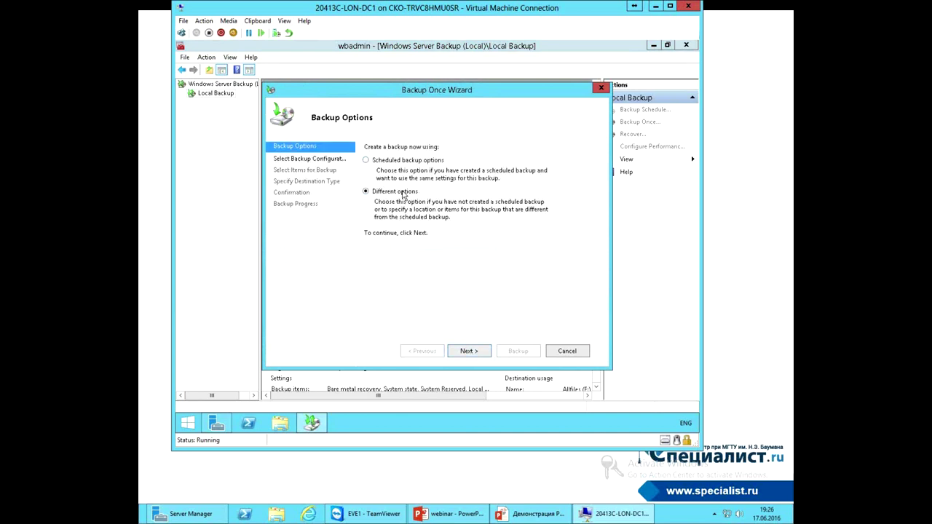
Step: Choose Scheduled backup options and start the one-time backup to Allfiles (E:)
left_click(396, 163)
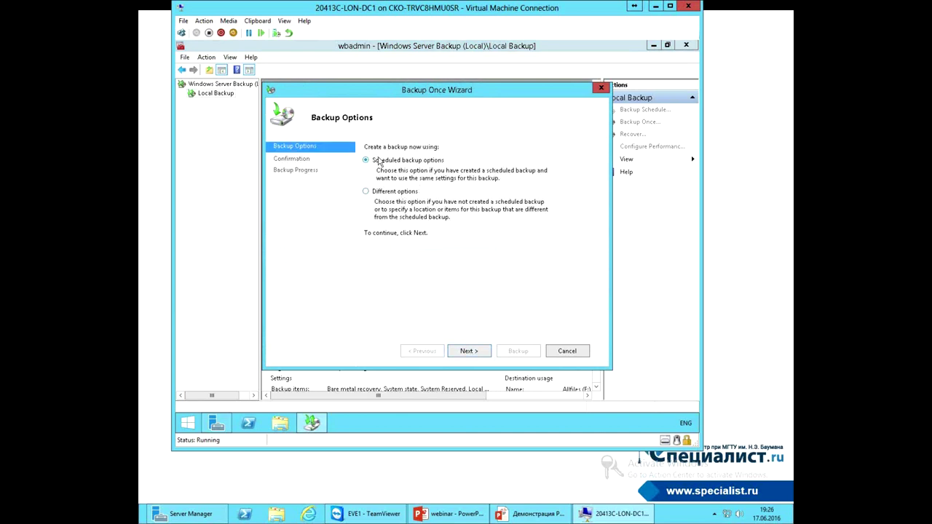
left_click_drag(423, 96, 419, 131)
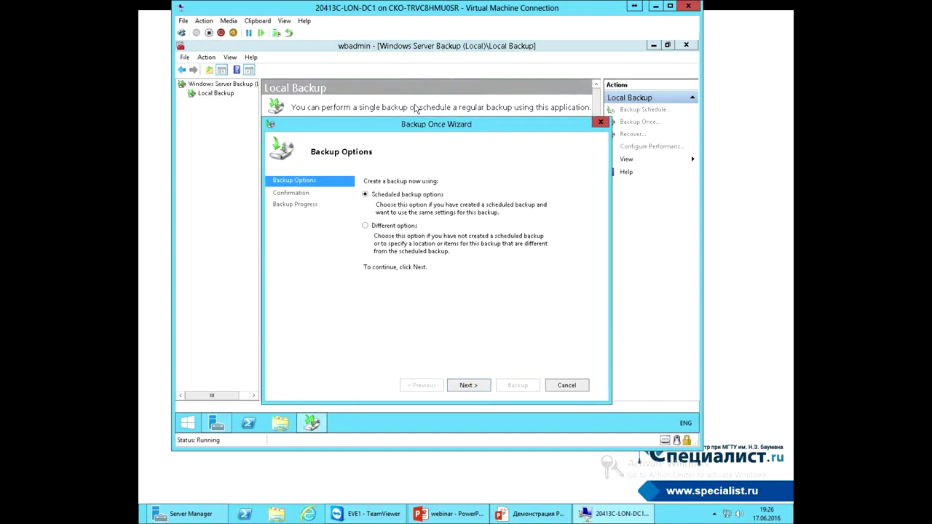
left_click(476, 386)
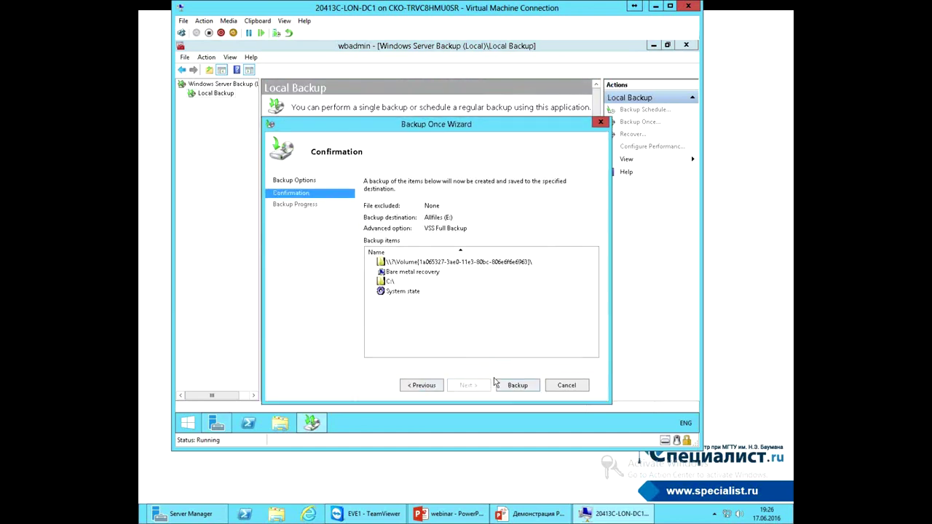
left_click(522, 386)
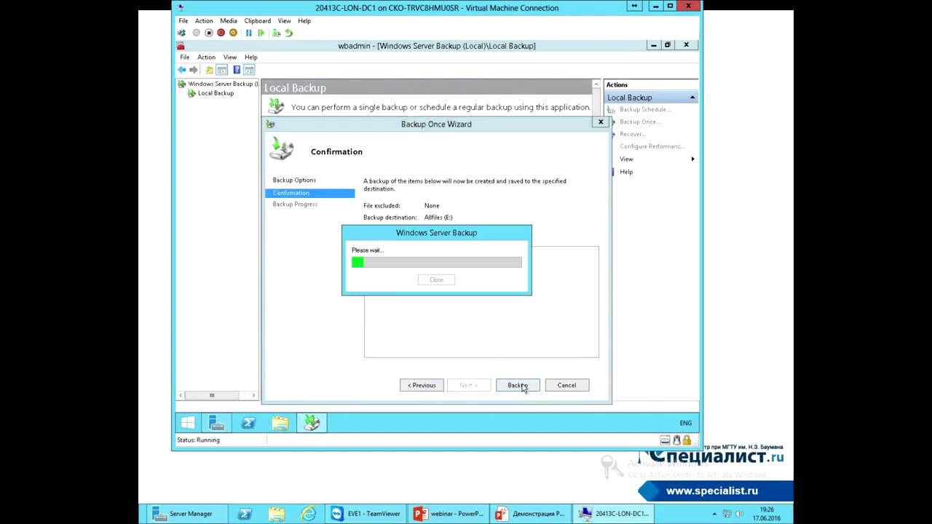
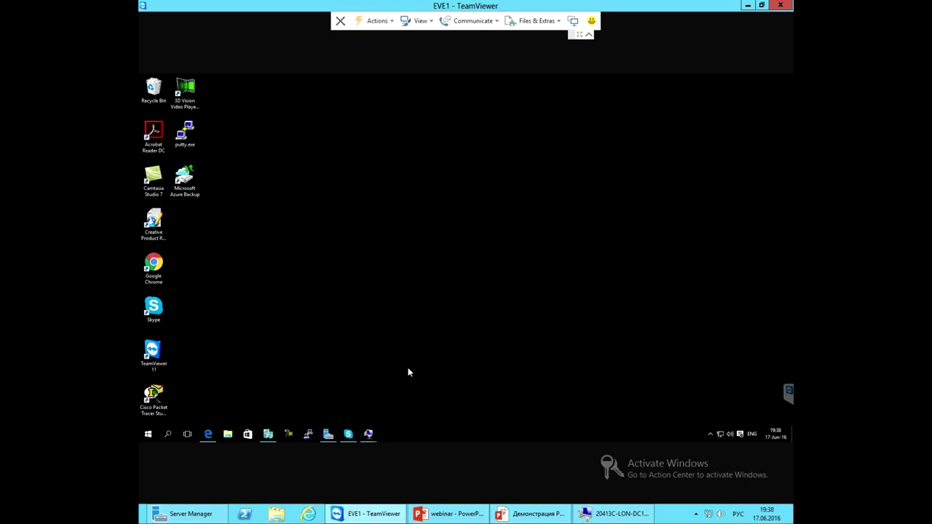
Step: Bring the Azure portal forward in Edge and browse the Создать Marketplace list
mouse_move(372, 436)
left_click(207, 434)
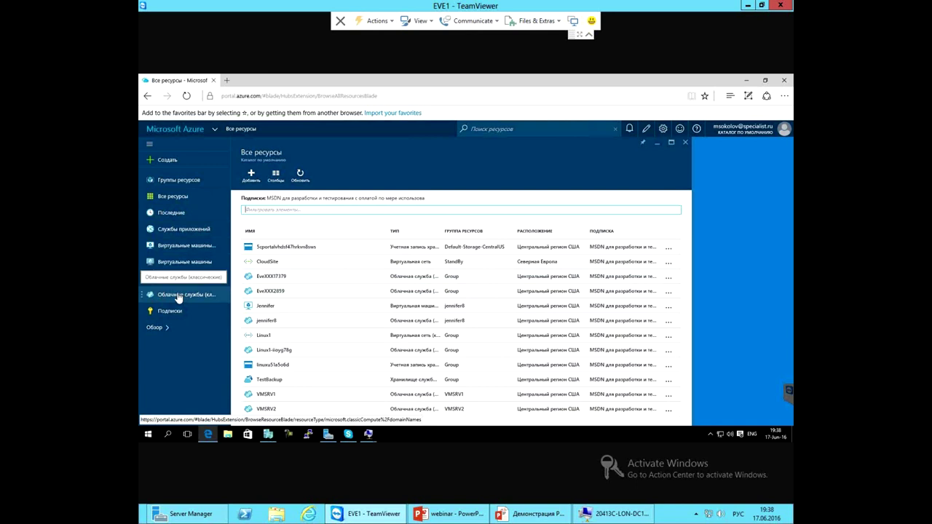
left_click(163, 166)
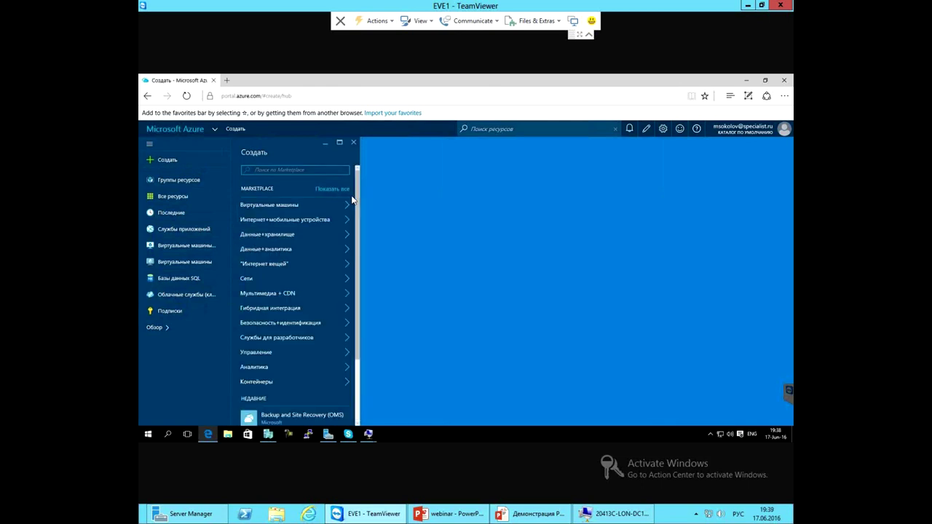
left_click_drag(358, 191, 353, 275)
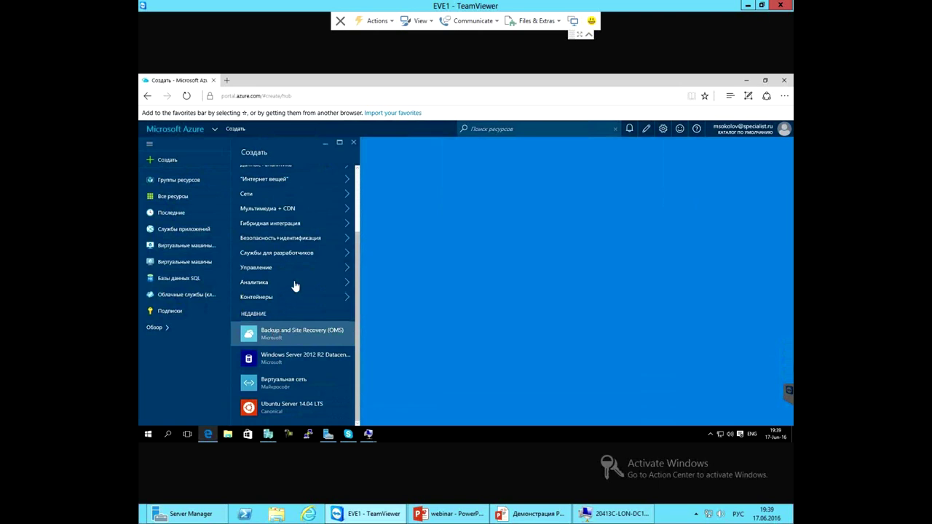
Step: List all resources and open the TestBackup vault
scroll(316, 277, "up", 2)
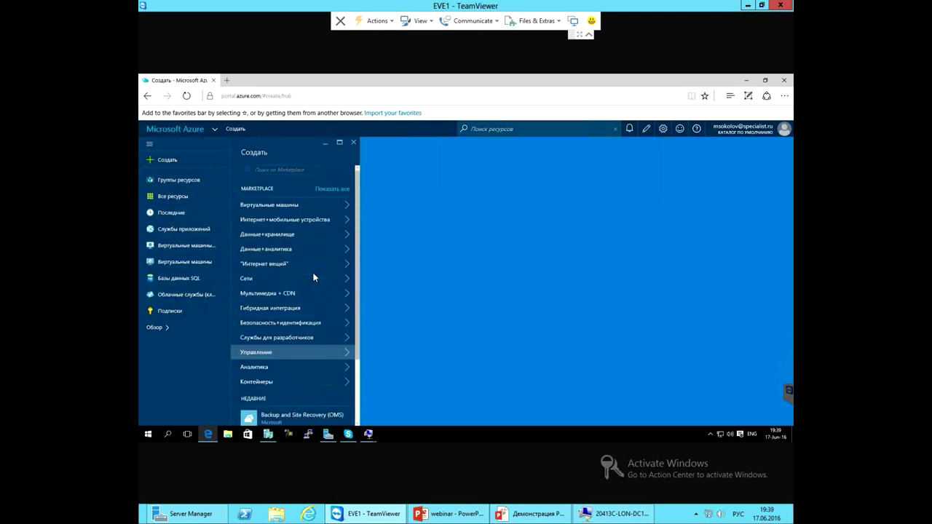
left_click(166, 197)
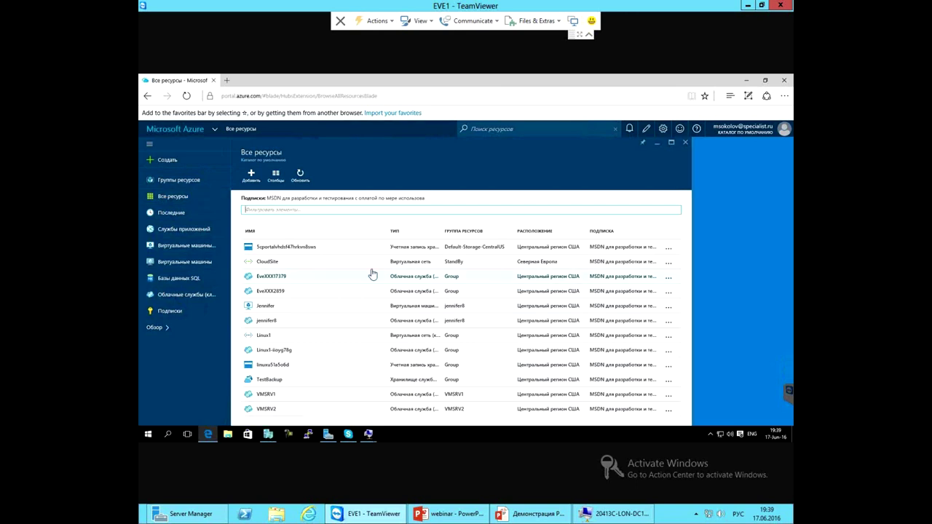
left_click(300, 382)
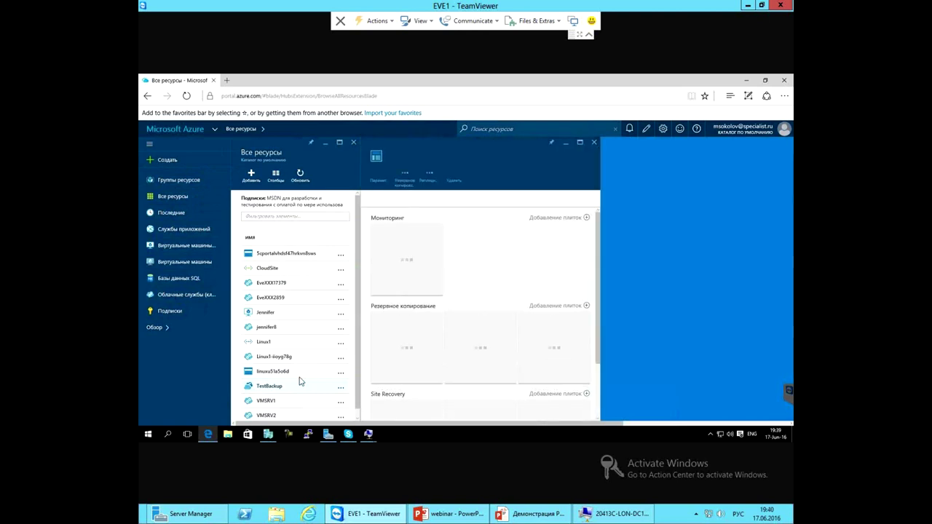
Step: Open TestBackup's Резервное копирование setup and expand the workload location choices
left_click(428, 176)
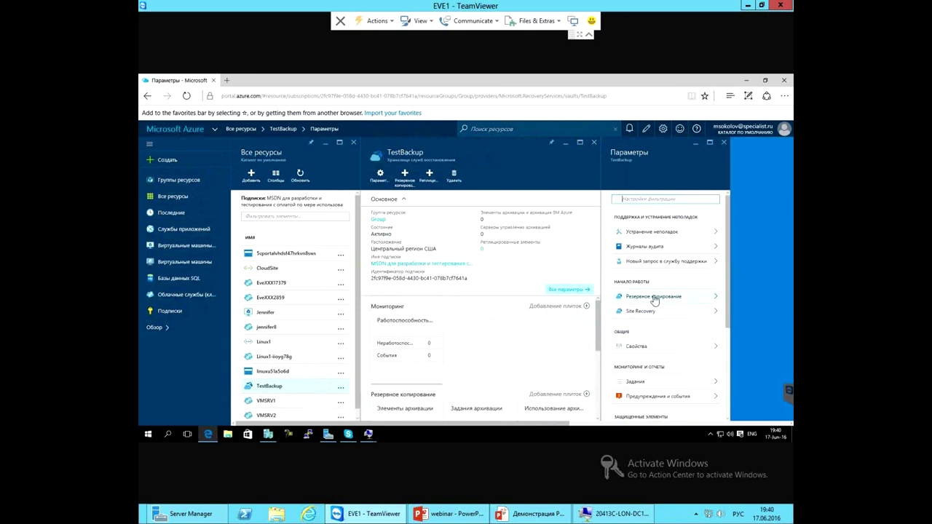
left_click(655, 299)
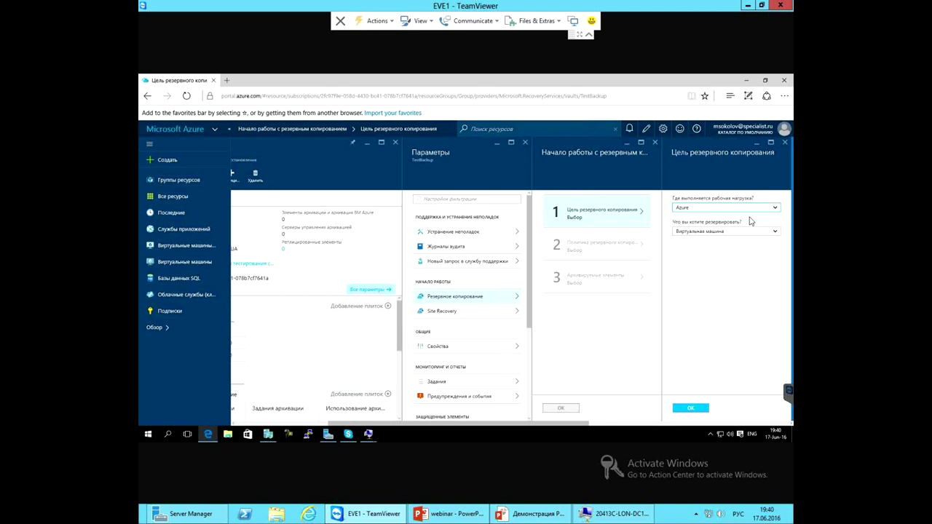
left_click(732, 211)
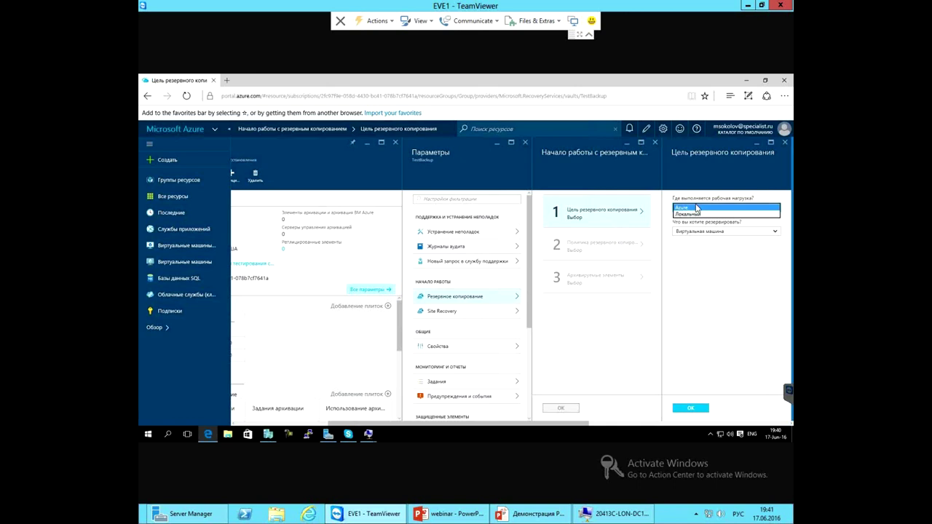
Step: Set the workload location to Локальный (on-premises)
left_click(697, 214)
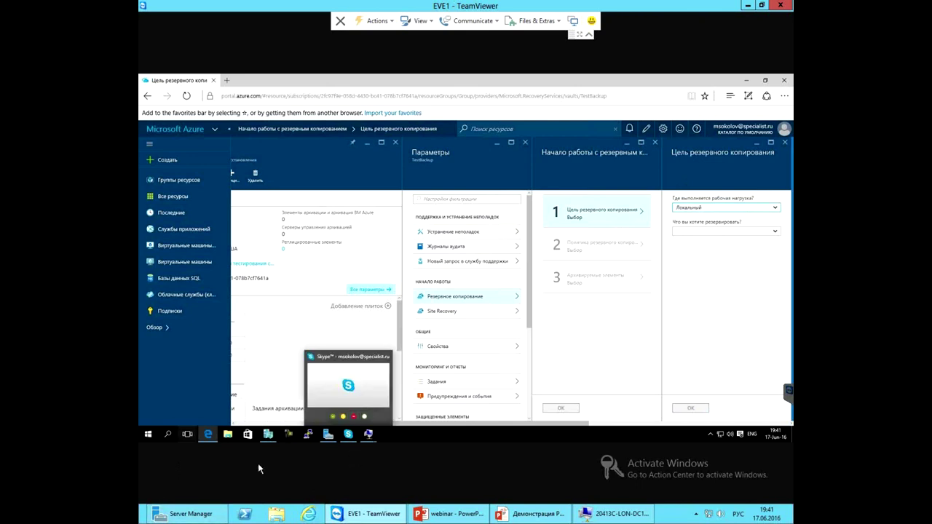
mouse_move(630, 518)
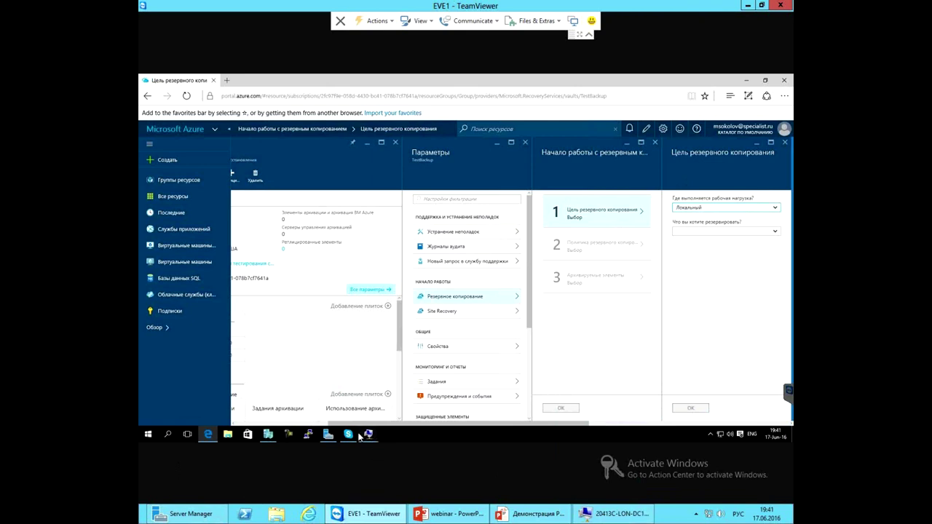
mouse_move(368, 436)
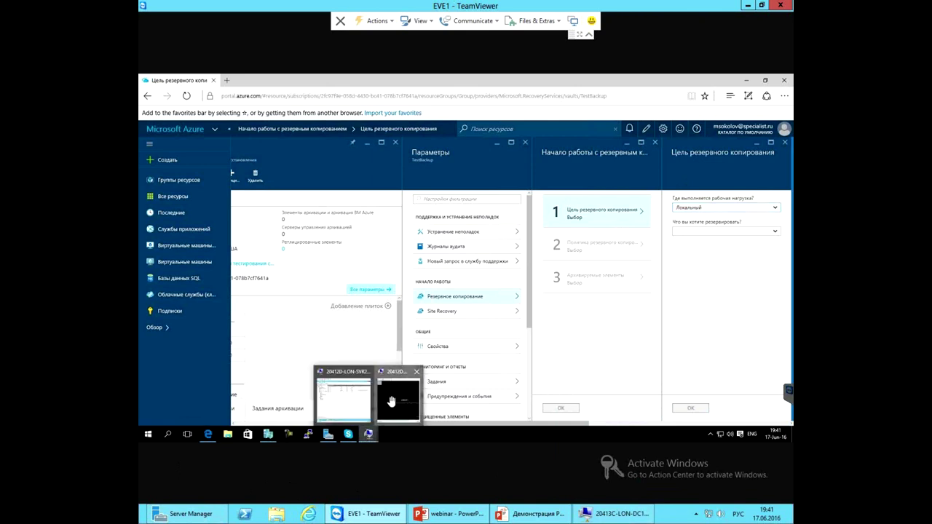
left_click(390, 398)
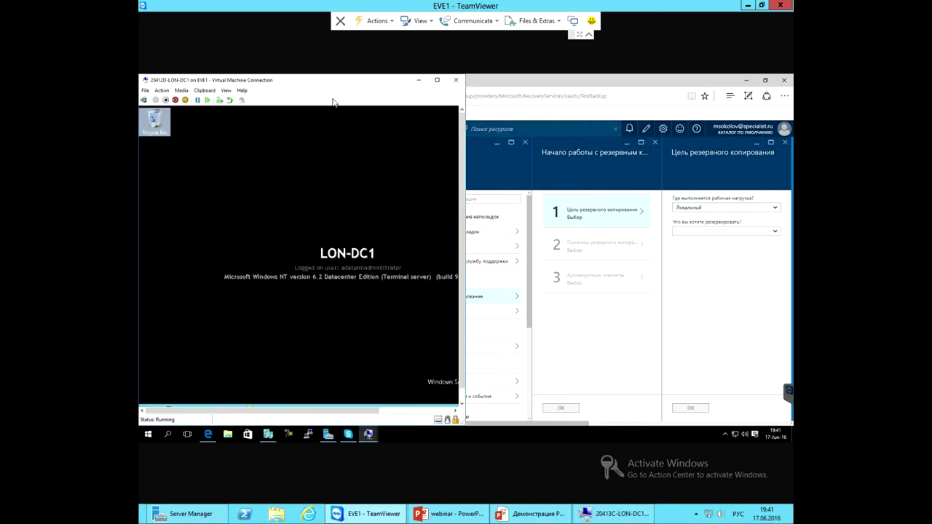
left_click(419, 80)
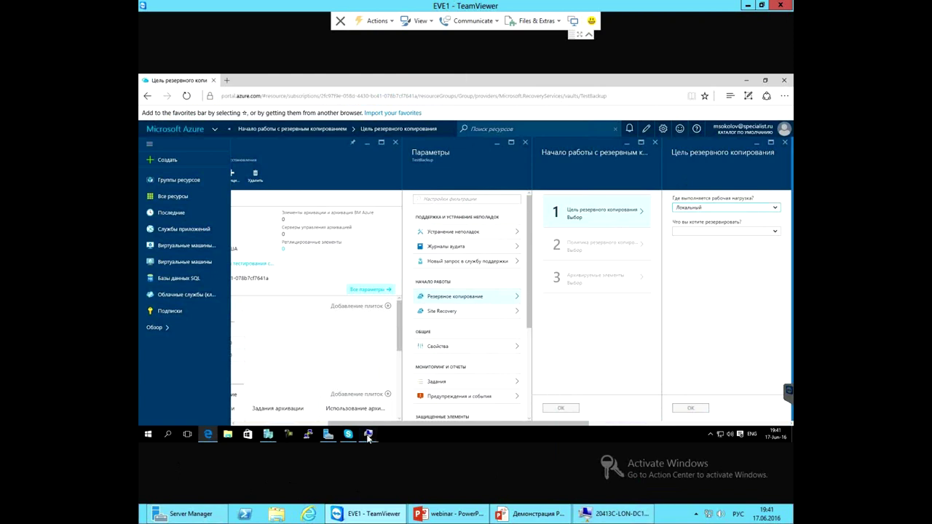
mouse_move(369, 435)
Step: Back up Файлы и папки, confirm the goal with OK, and switch to Server Manager
left_click(751, 231)
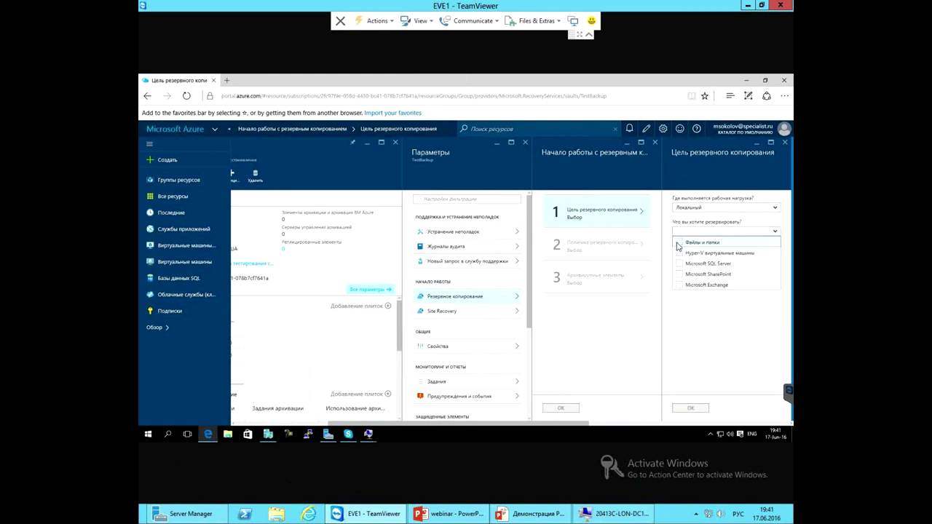
left_click(678, 243)
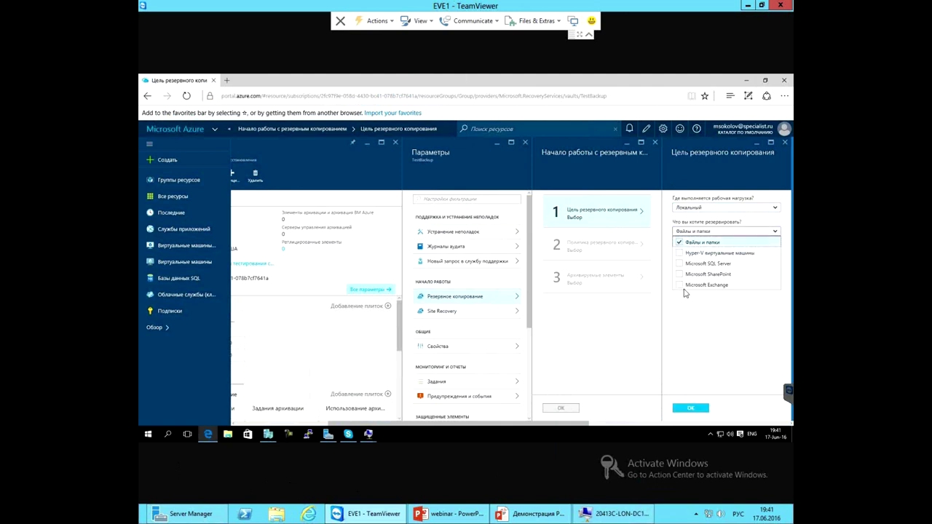
left_click(692, 406)
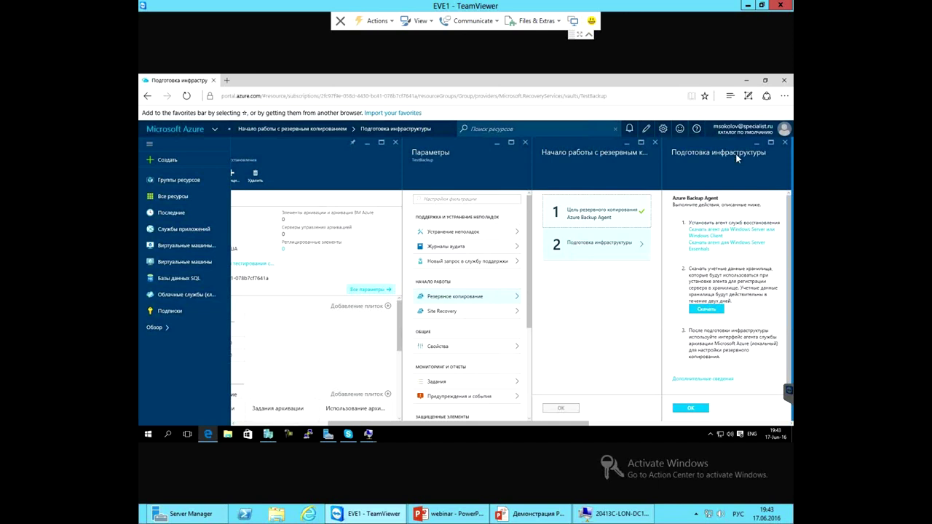
mouse_move(258, 440)
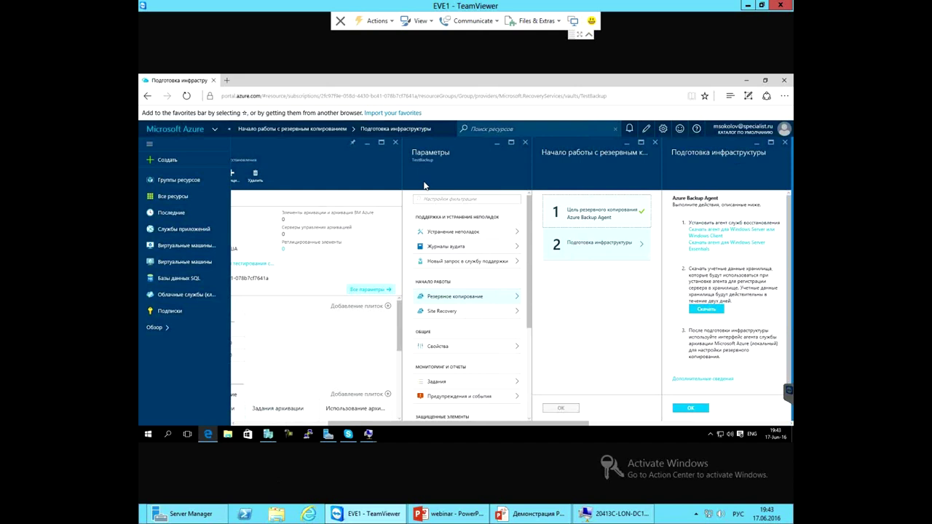
left_click(328, 435)
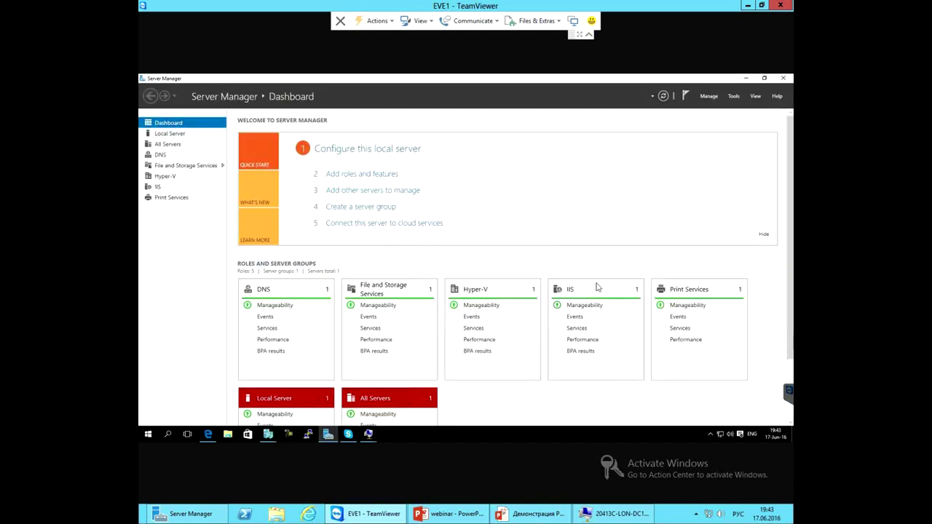
Step: Launch Windows Server Backup from Server Manager's Tools menu
left_click(709, 97)
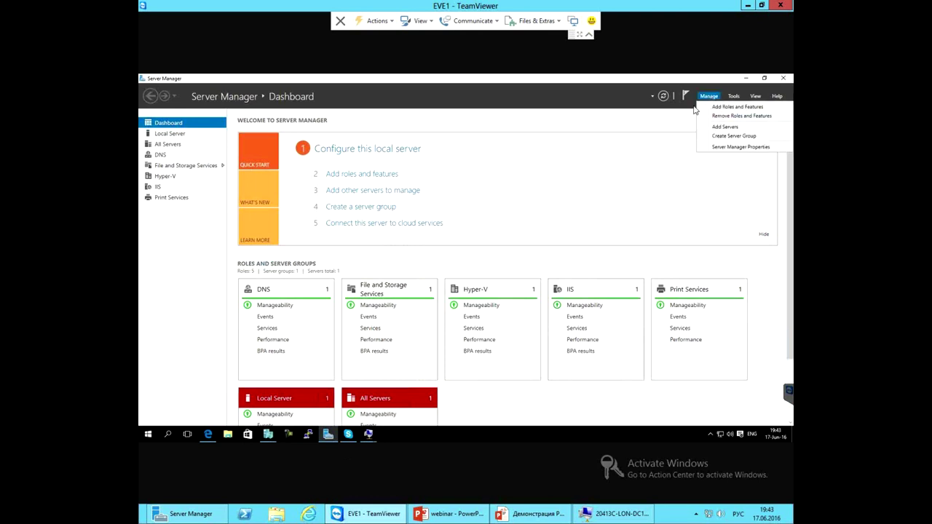
left_click(734, 97)
left_click(734, 96)
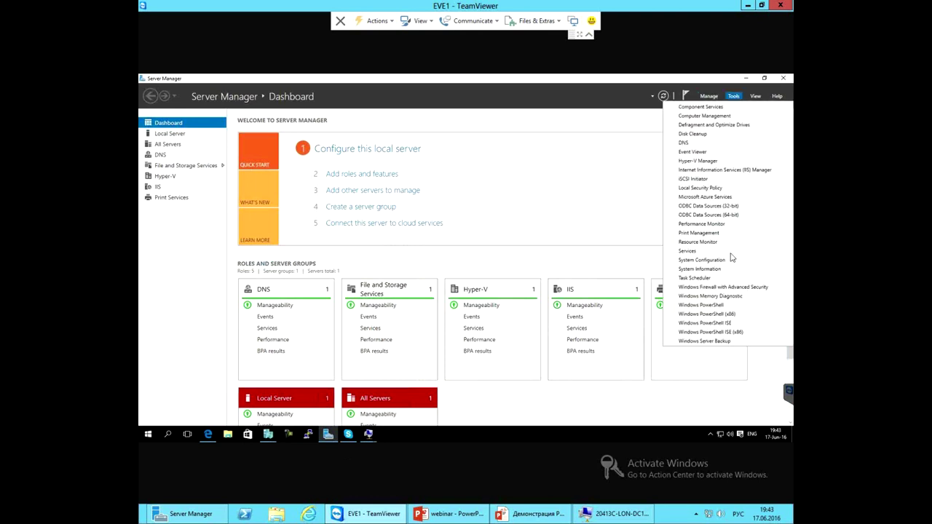
left_click(715, 342)
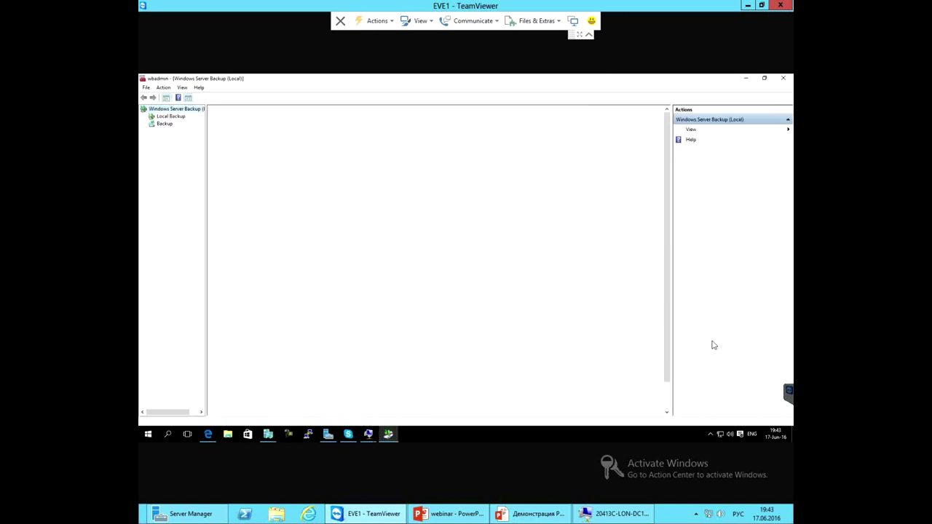
Step: Start a new scheduled online Azure backup and pass the Getting started page
left_click(169, 117)
left_click(165, 124)
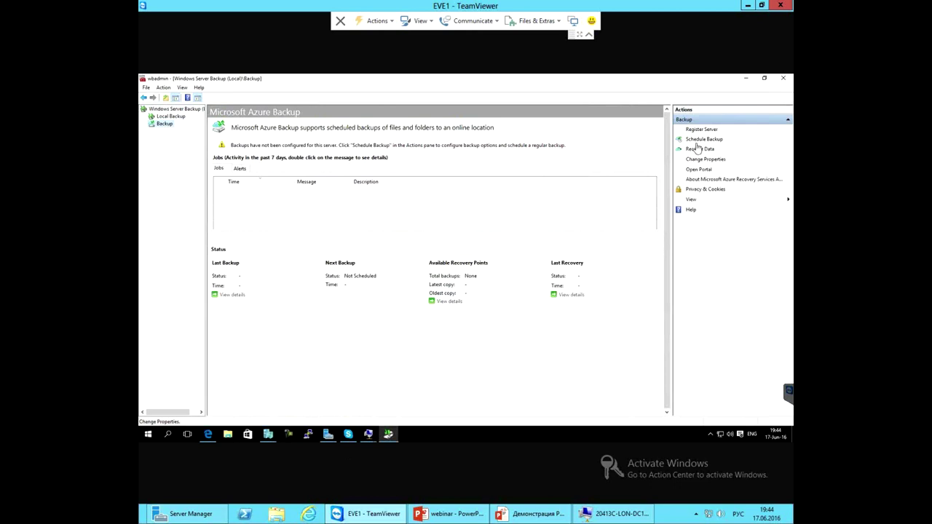
left_click(704, 140)
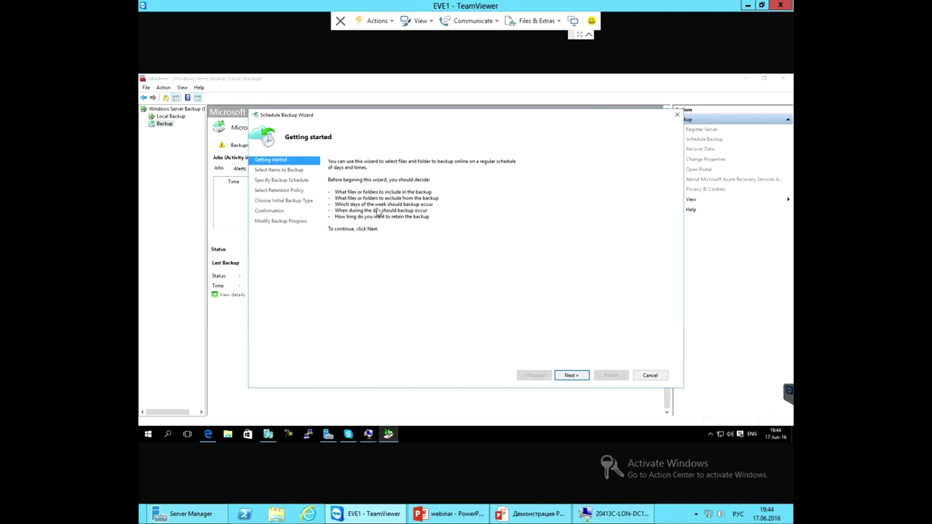
left_click(586, 378)
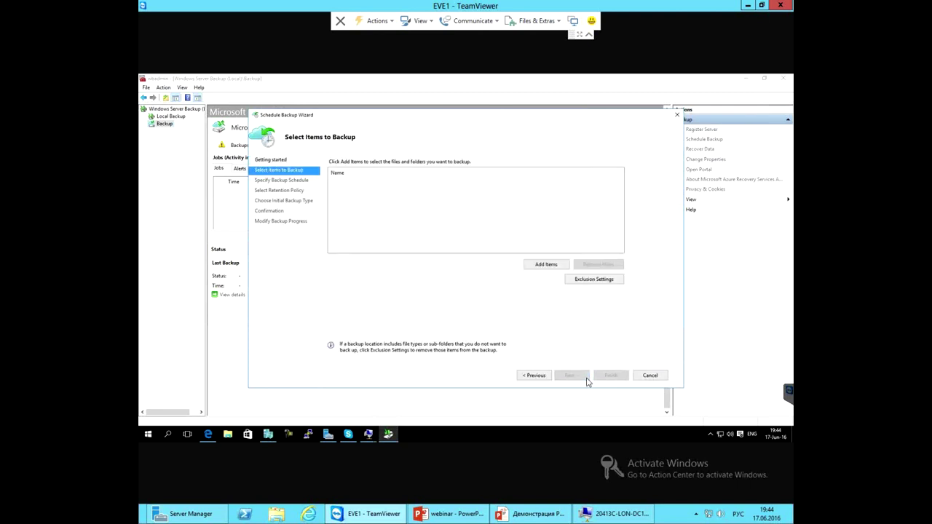
Step: Add the C:\inetpub folder as the backup item and continue to scheduling
left_click(547, 265)
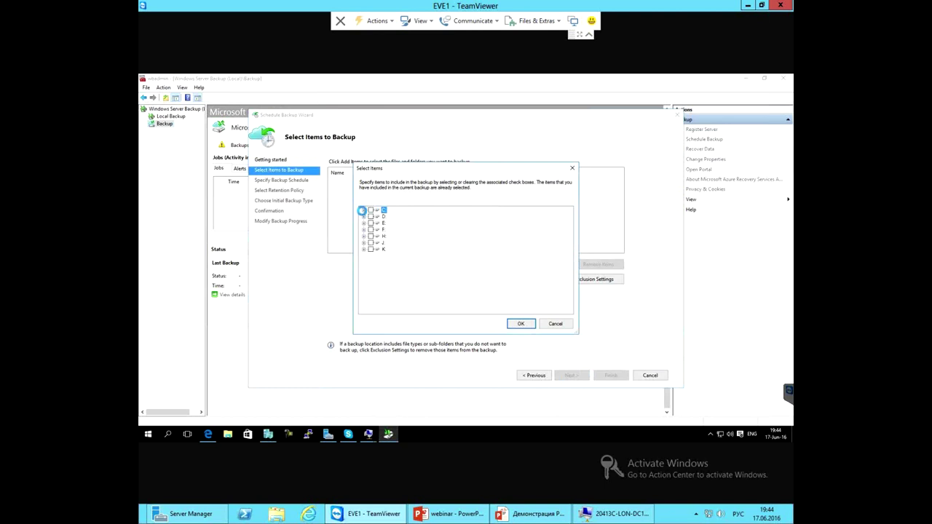
left_click(364, 211)
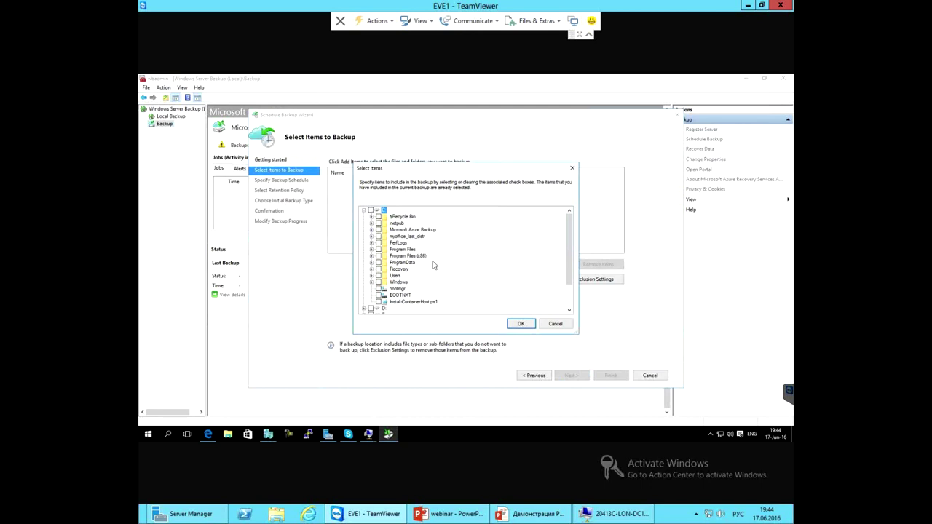
left_click(378, 223)
left_click(521, 323)
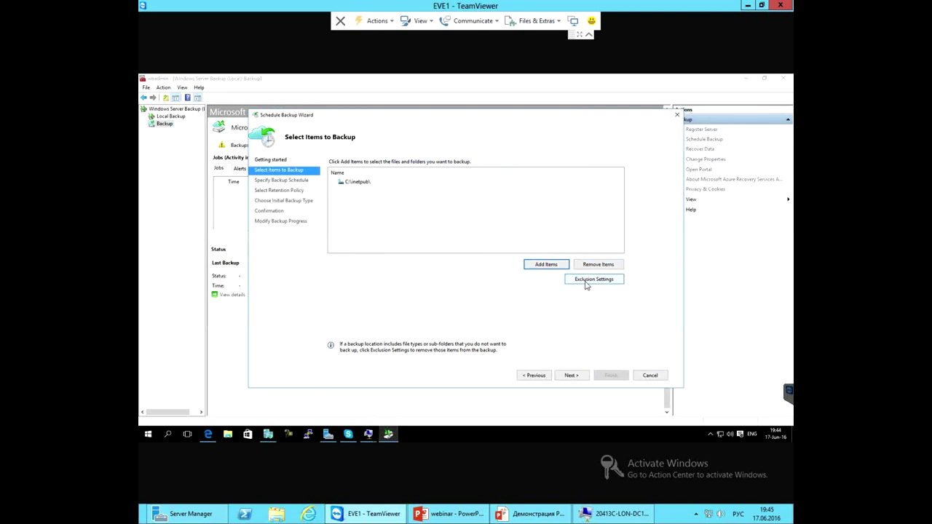
left_click(569, 375)
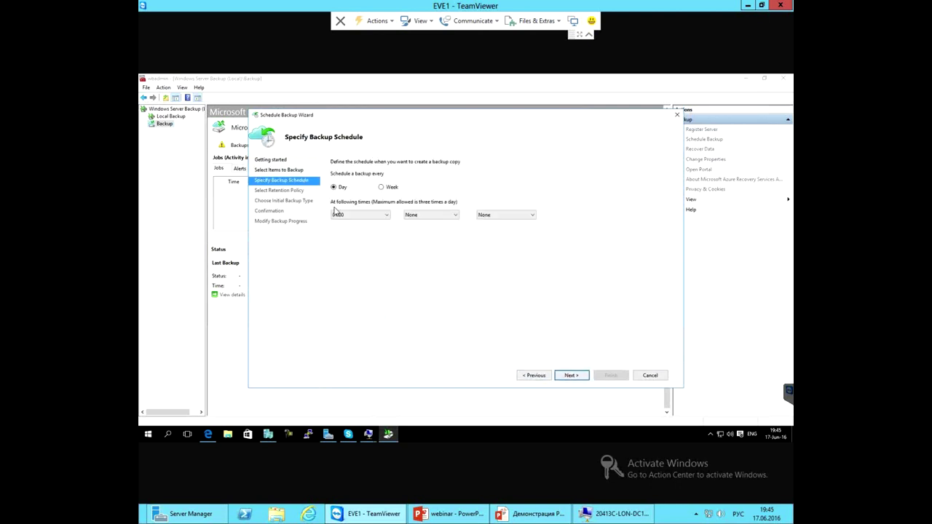
Step: Schedule weekly backups at 01:00 on Fridays, repeating every 4 weeks
left_click(383, 188)
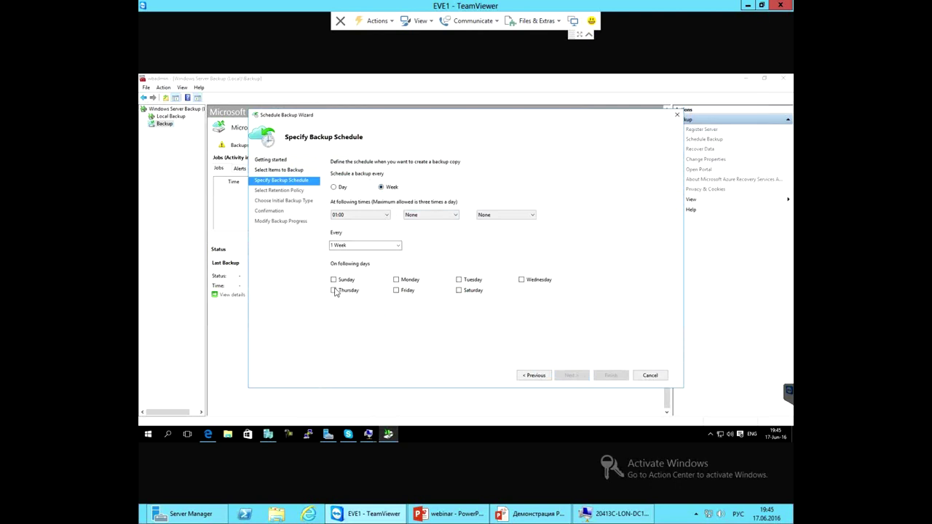
left_click(398, 246)
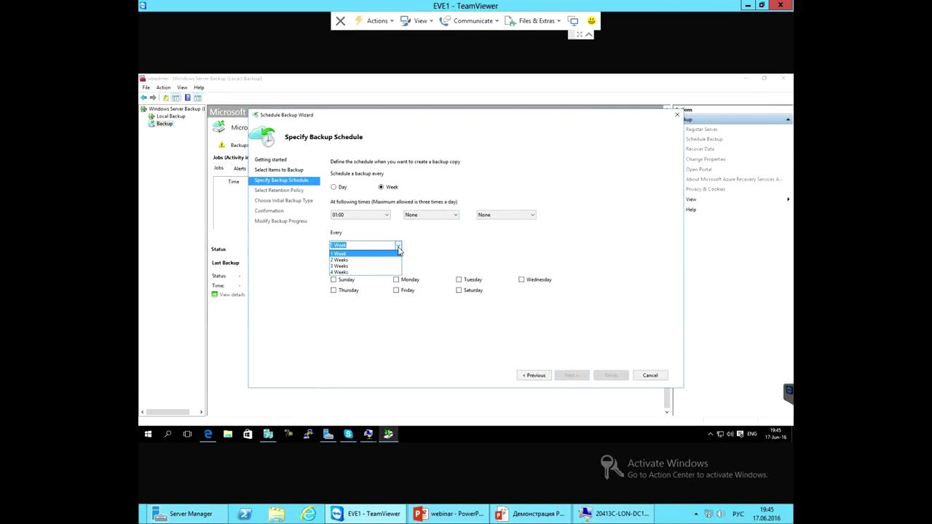
left_click(398, 248)
left_click(398, 248)
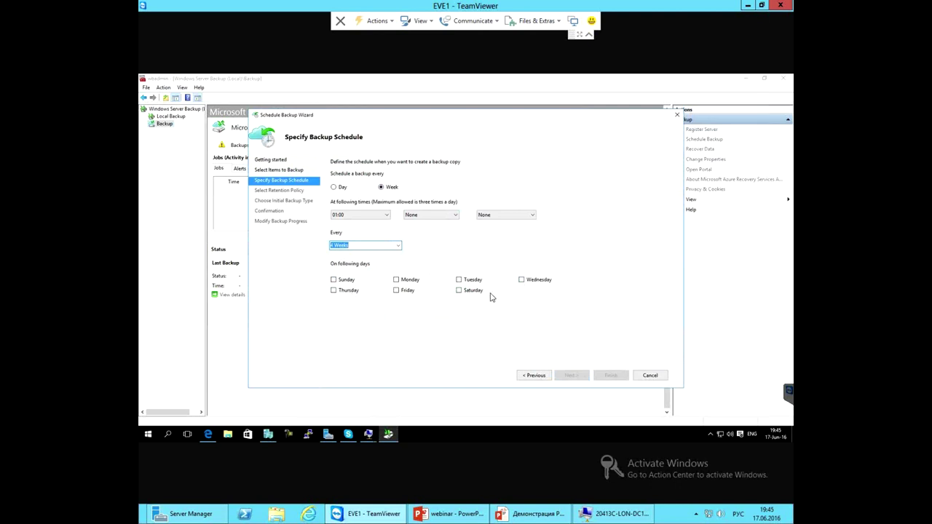
left_click(397, 290)
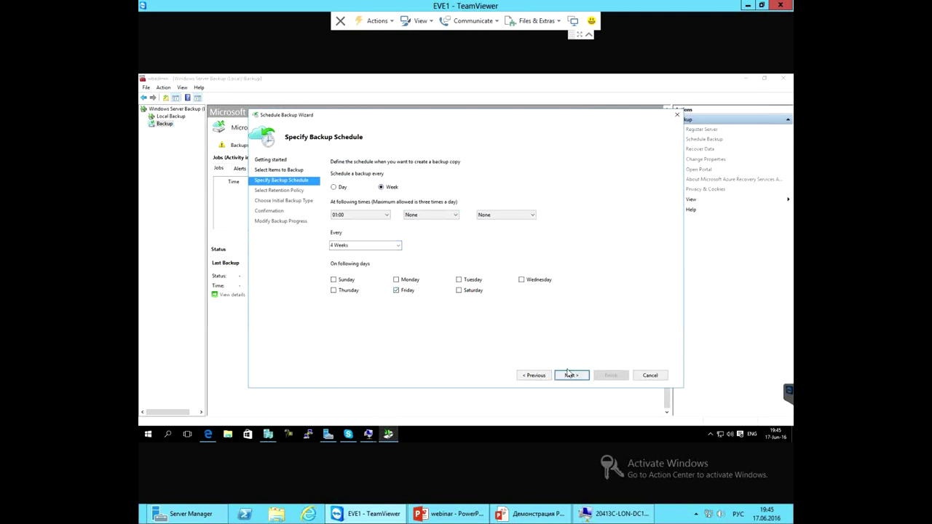
left_click(580, 376)
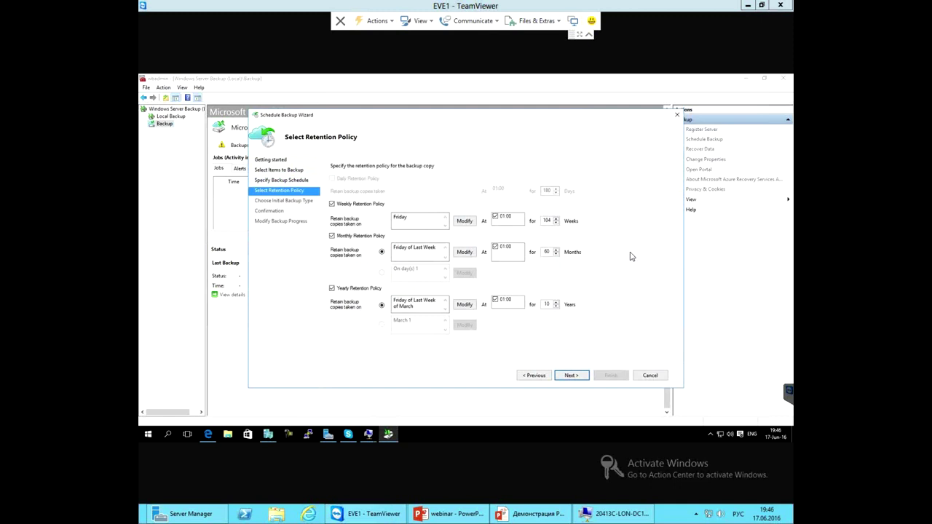
Step: Accept the retention policy of 104 weeks, 60 months and 10 years
left_click(572, 376)
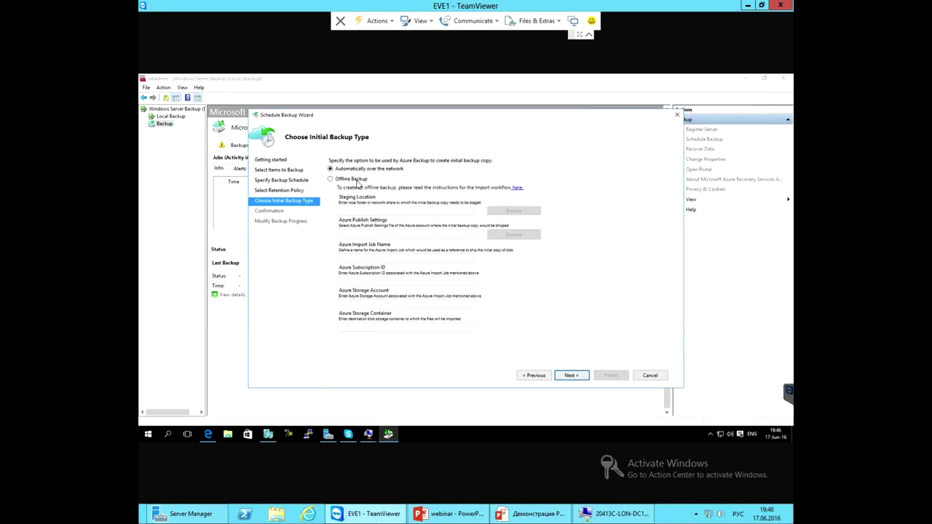
Step: Keep the initial backup automatic over the network instead of offline
left_click(357, 182)
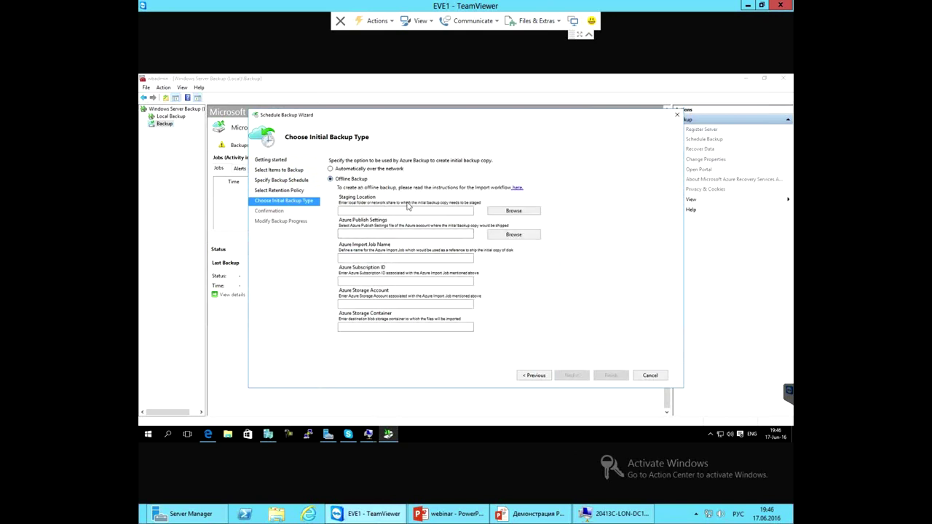
left_click(351, 168)
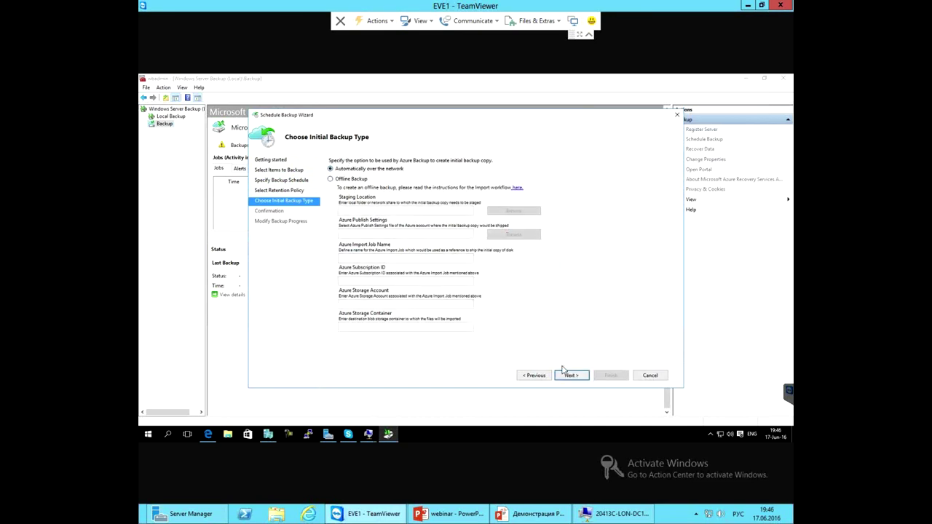
left_click(571, 376)
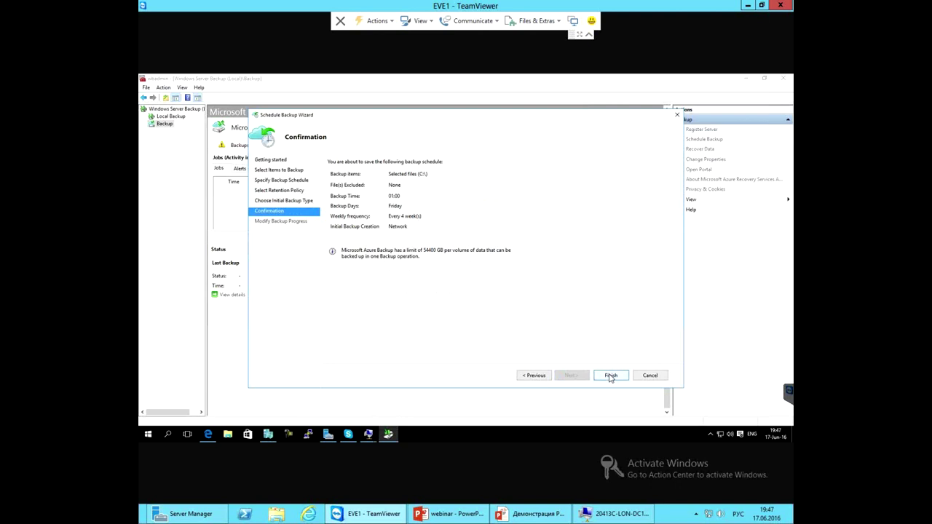
Step: Confirm the Friday 01:00 every-4-weeks schedule, finish, and close the wizard
left_click(535, 377)
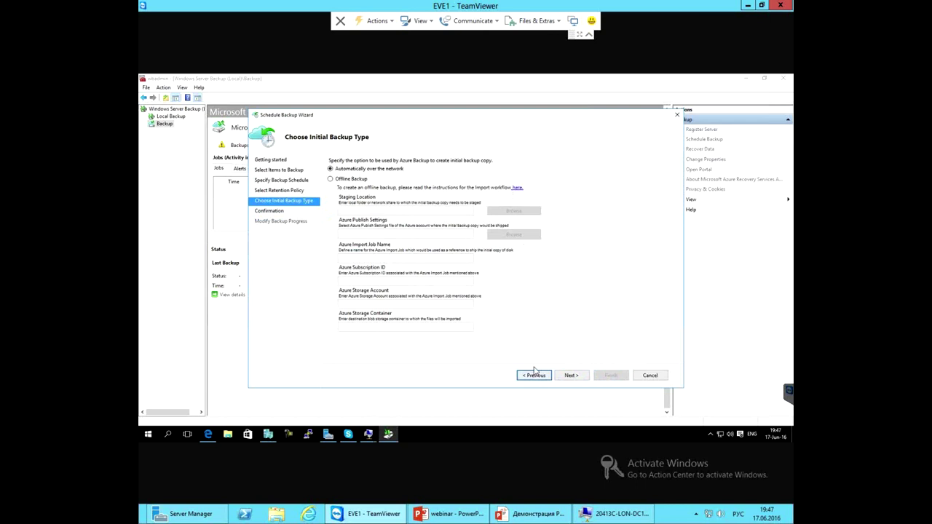
left_click(571, 375)
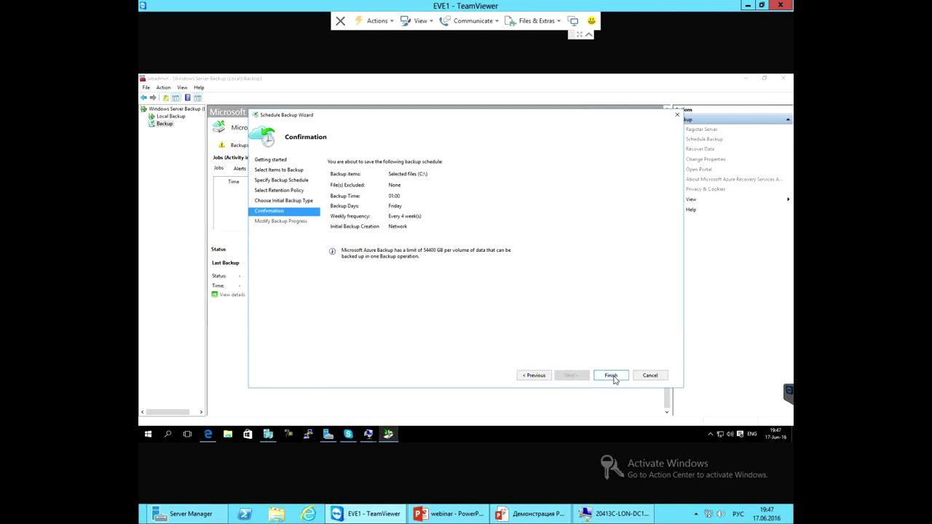
left_click(612, 377)
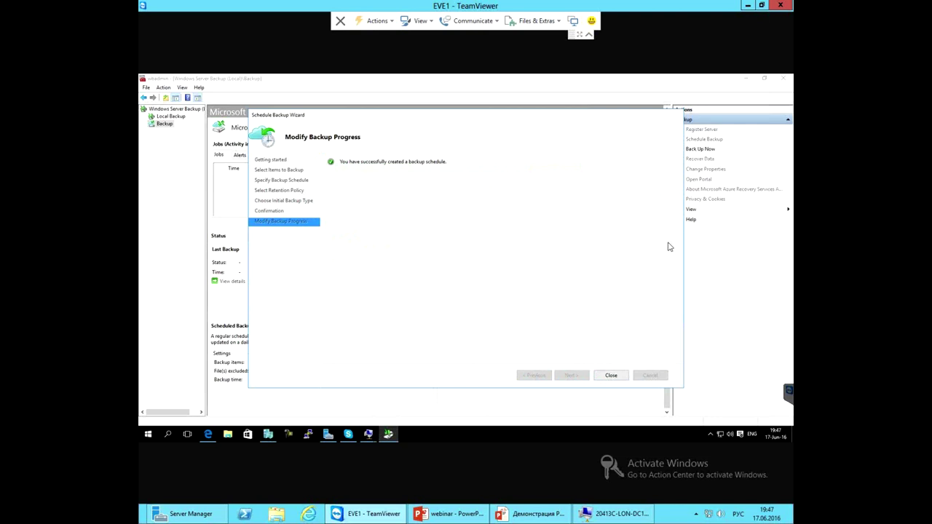
left_click(611, 375)
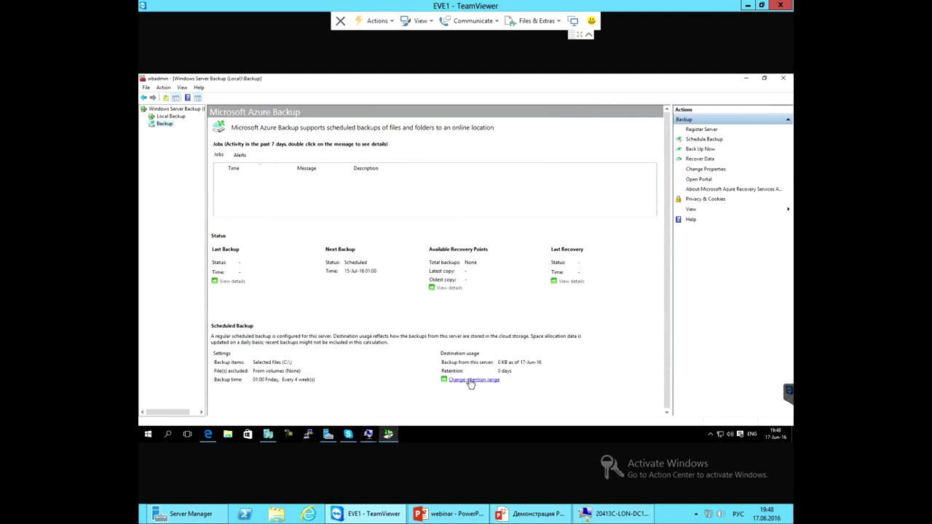
scroll(437, 350, "down", 1)
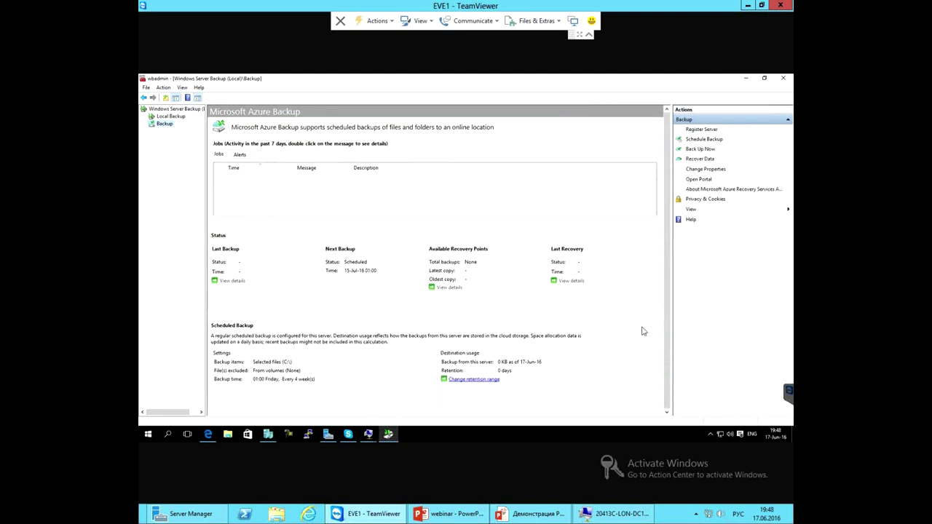
left_click(476, 384)
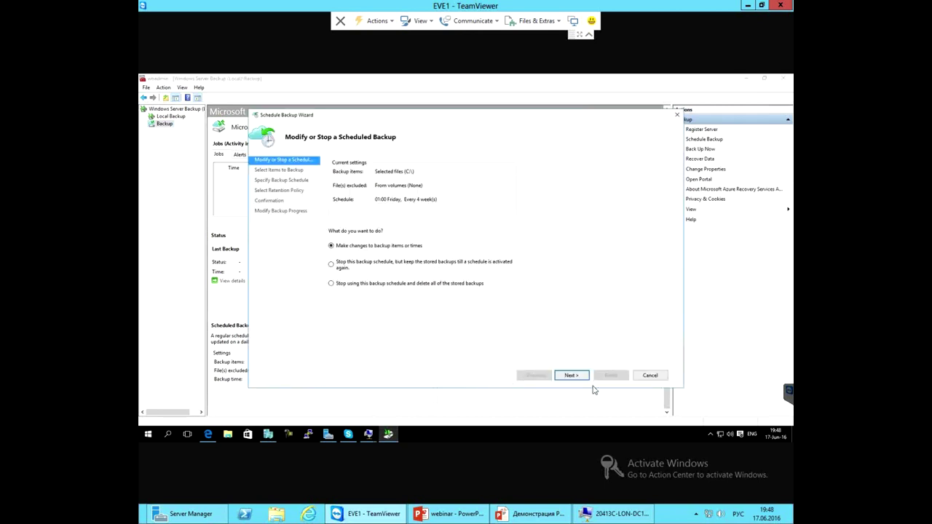
left_click(568, 378)
left_click(570, 376)
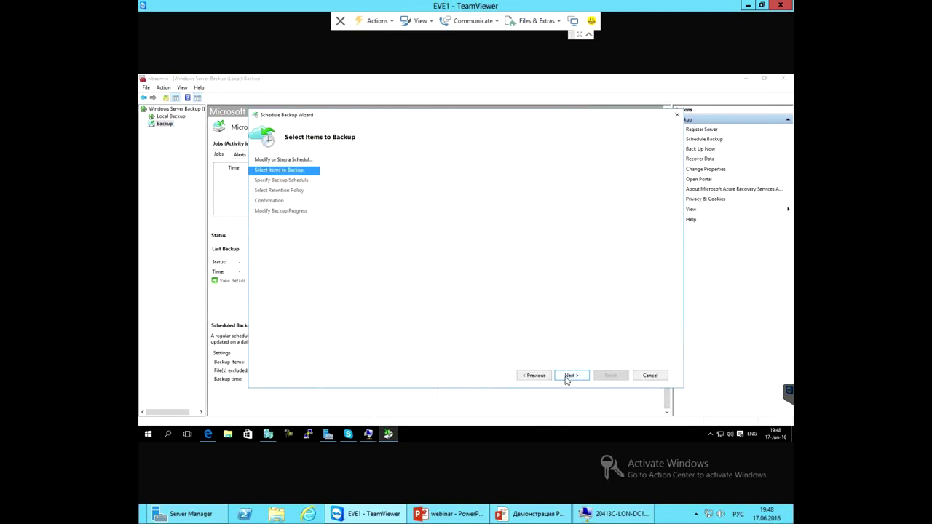
left_click(657, 376)
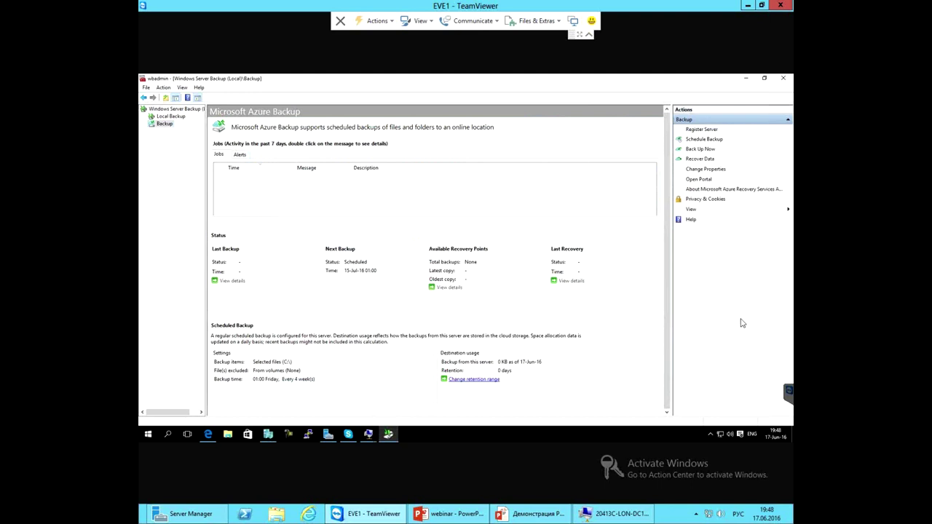
Step: Minimize the backup console and return to the Azure portal
left_click(749, 79)
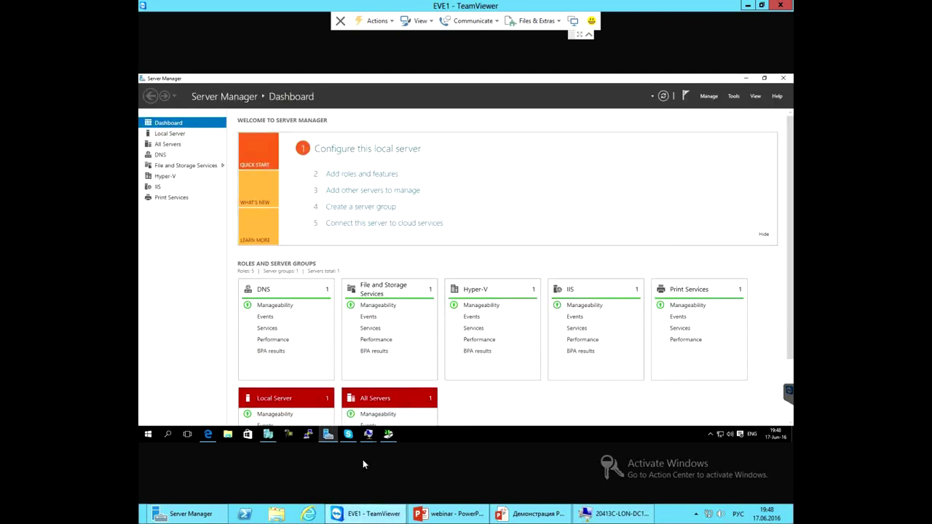
left_click(390, 435)
left_click(390, 437)
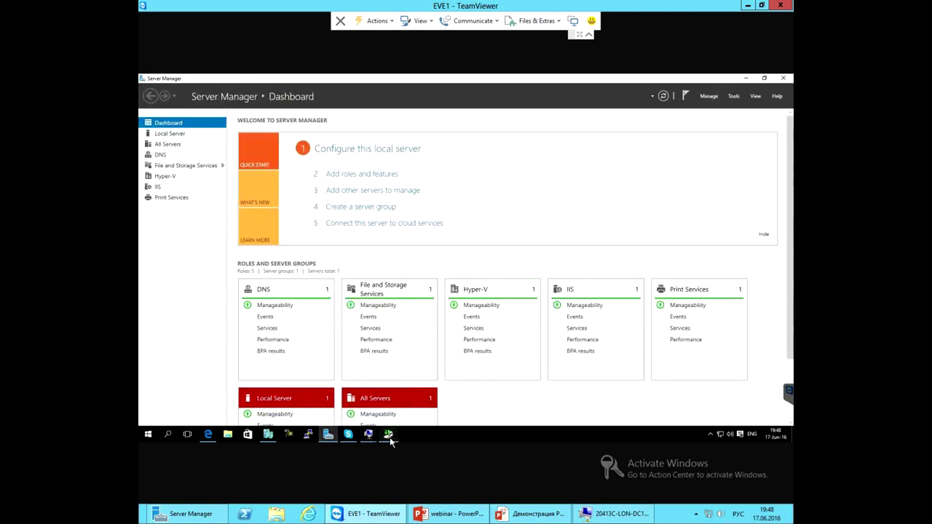
left_click(210, 435)
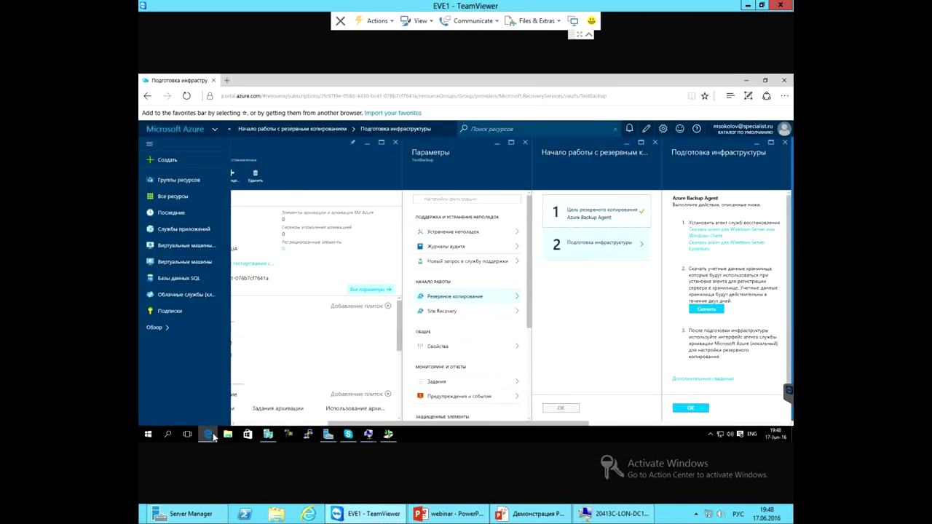
Step: Change the backup goal from Files and folders to Hyper-V virtual machines
left_click(604, 216)
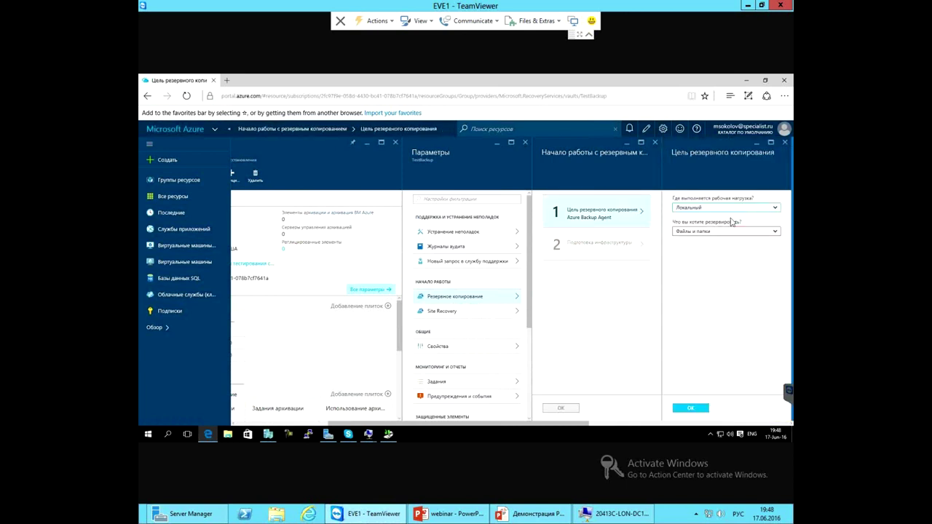
left_click(718, 232)
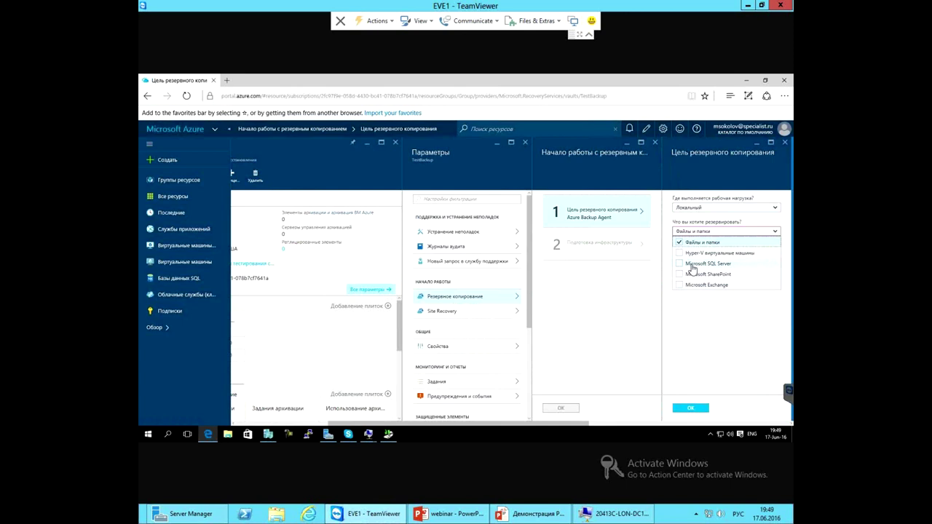
left_click(680, 242)
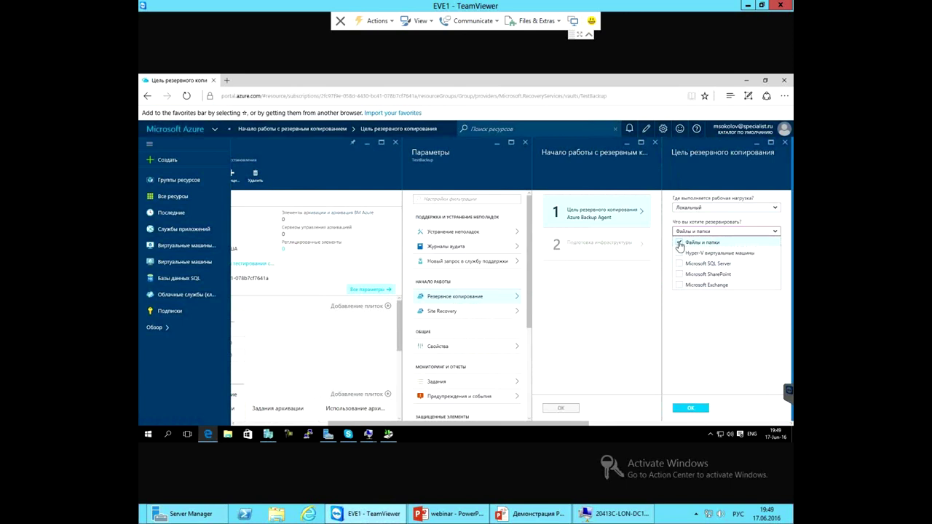
left_click(680, 253)
Step: Confirm the Hyper-V backup goal, then advance the presentation to the slide 'Стратегии восстановления сайта'
left_click(693, 409)
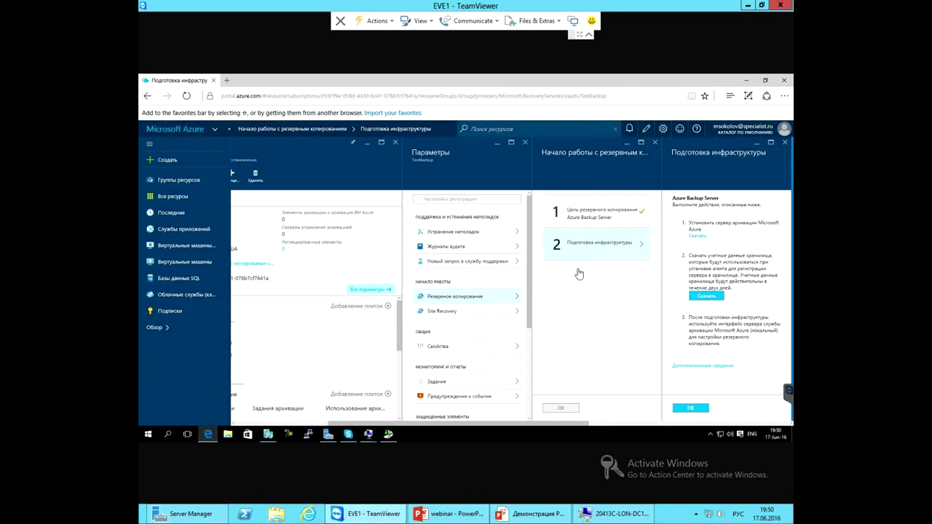
left_click(607, 218)
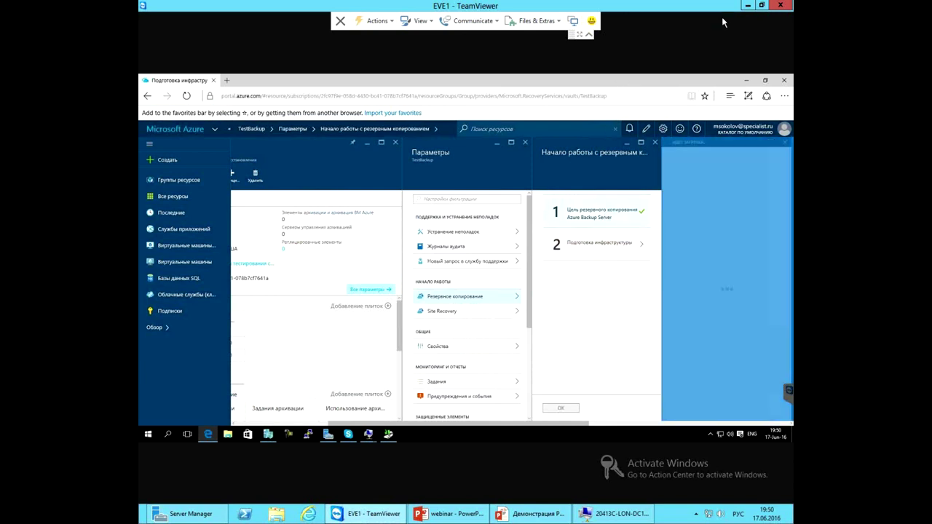
key("alt+Tab")
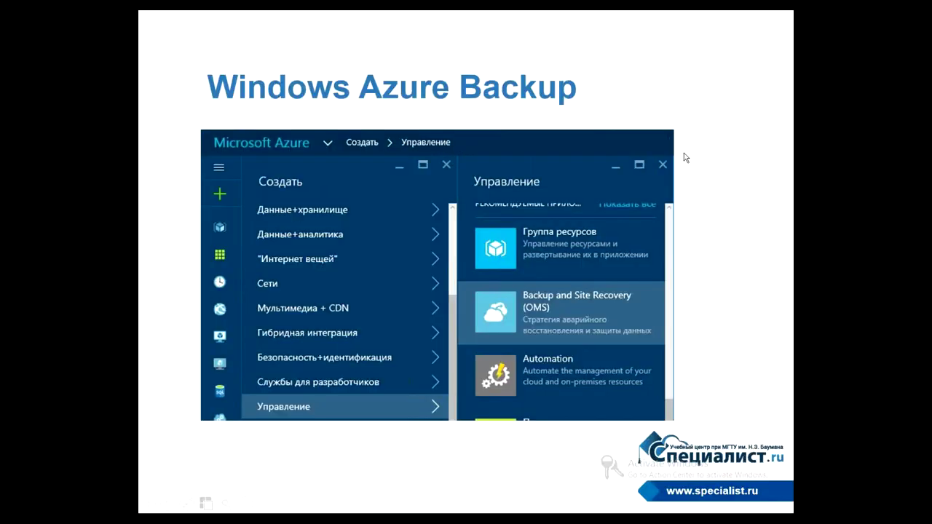
key("Right")
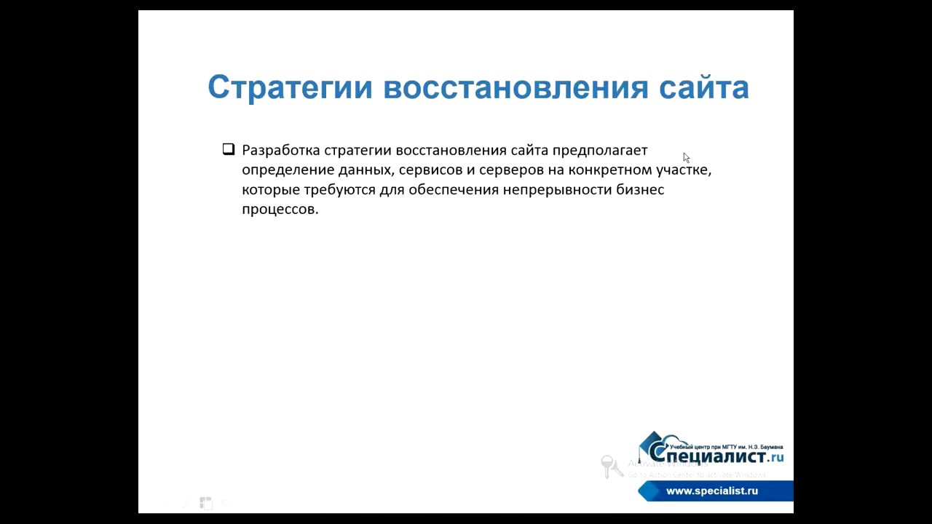
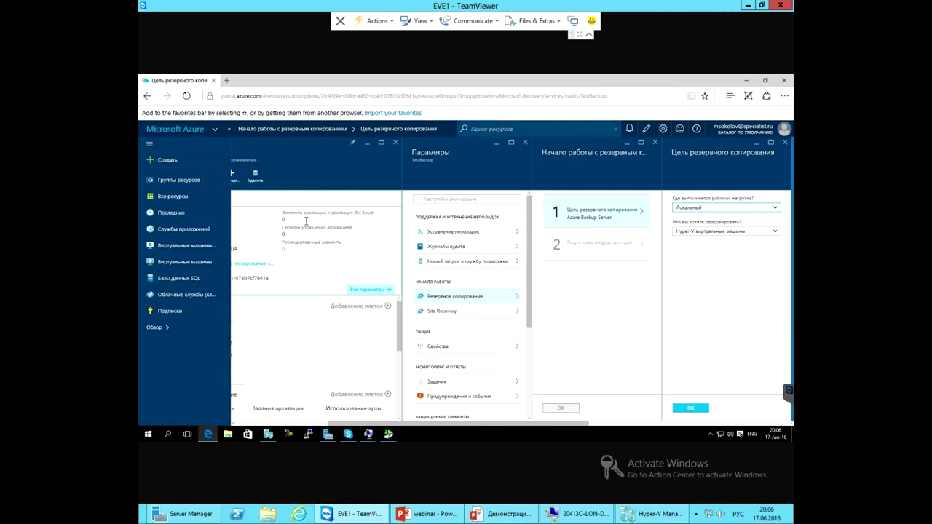
Step: From All resources, start a new resource and pick Virtual network from the Recent list
left_click(180, 201)
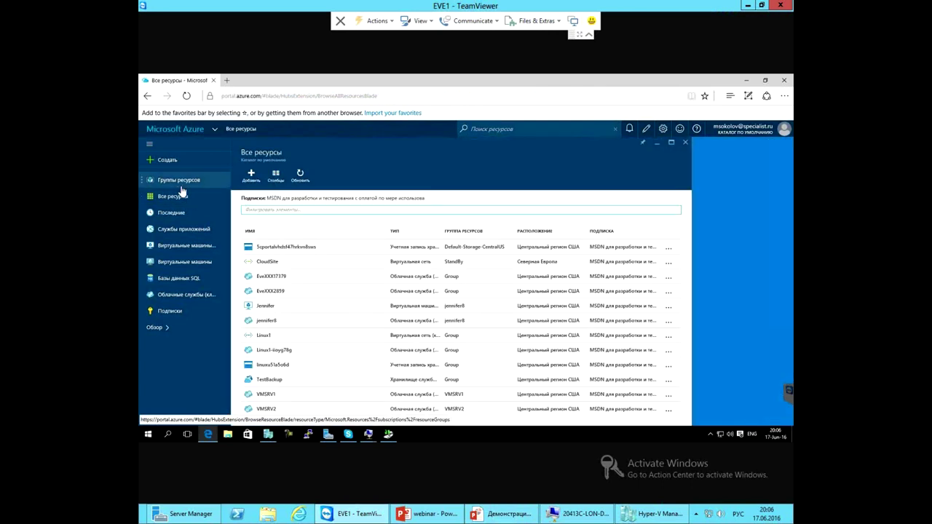
left_click(167, 160)
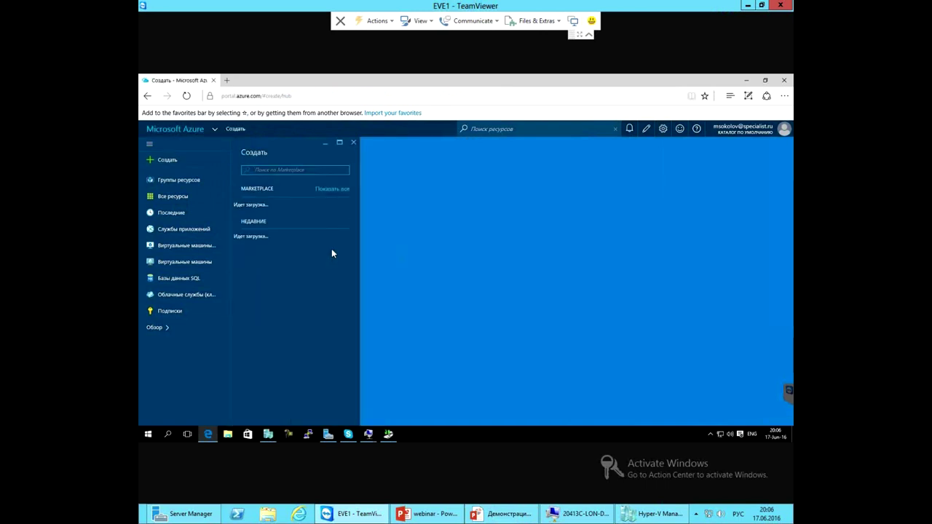
scroll(347, 246, "down", 1)
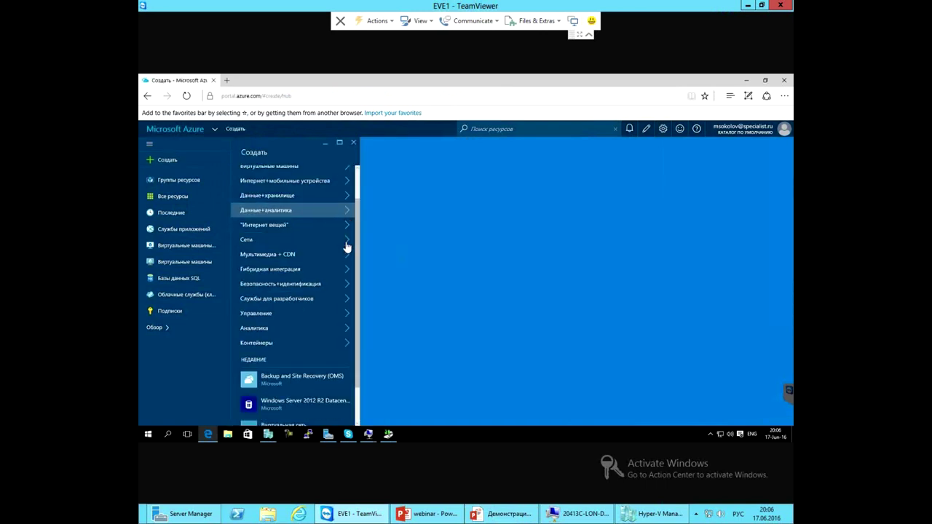
scroll(346, 246, "down", 1)
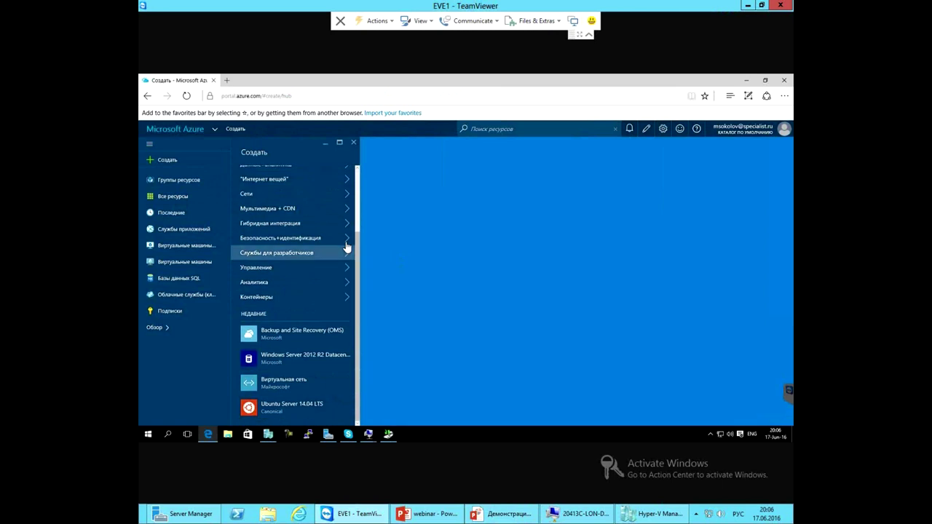
left_click(266, 383)
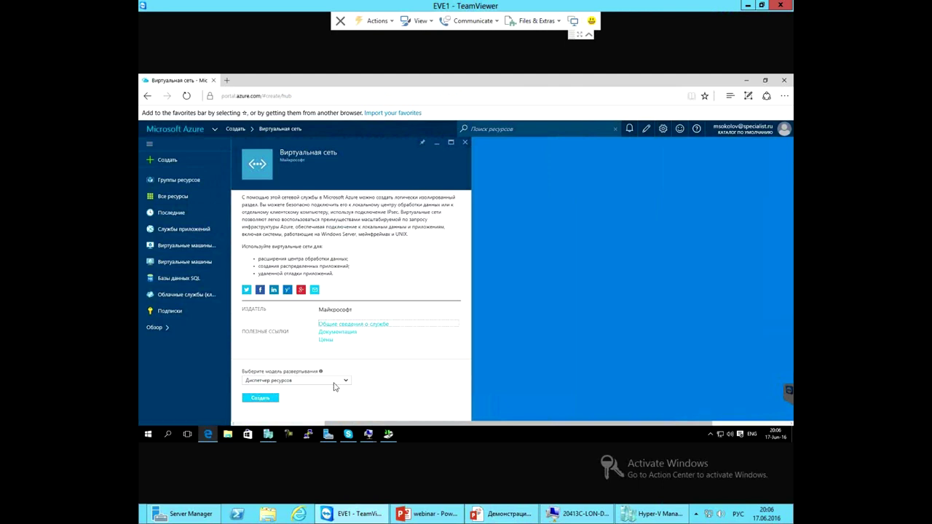
Step: Switch the deployment model to Classic and begin creating the classic virtual network
left_click(333, 381)
left_click(288, 376)
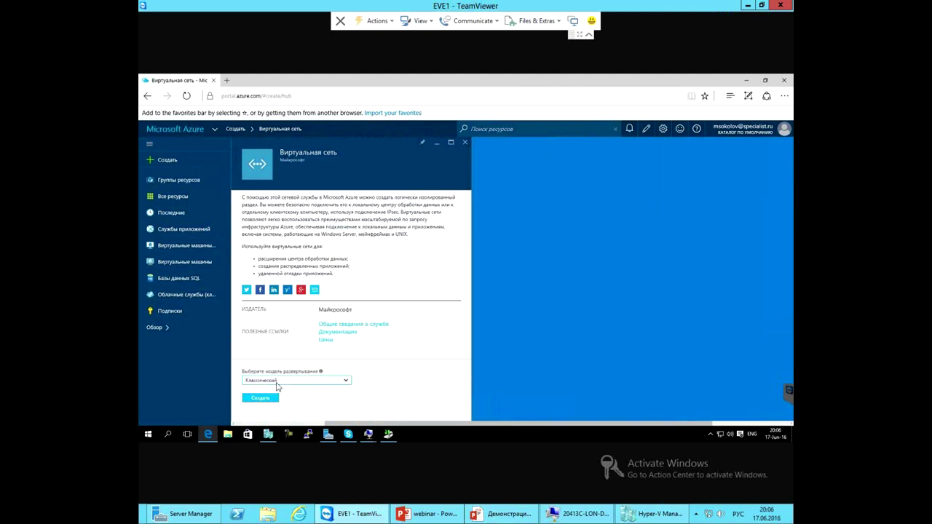
left_click(268, 398)
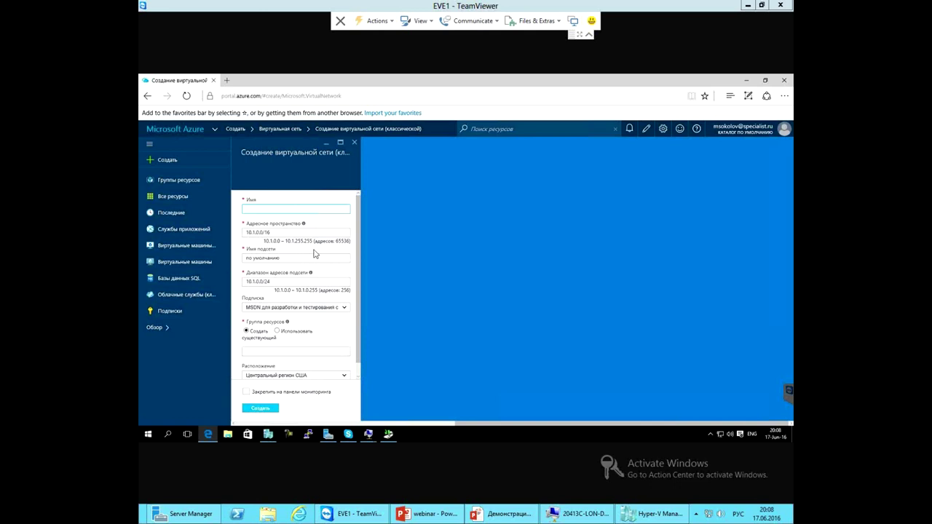
Step: Leave the subnet and network names blank and go to the Resource groups list
left_click(286, 260)
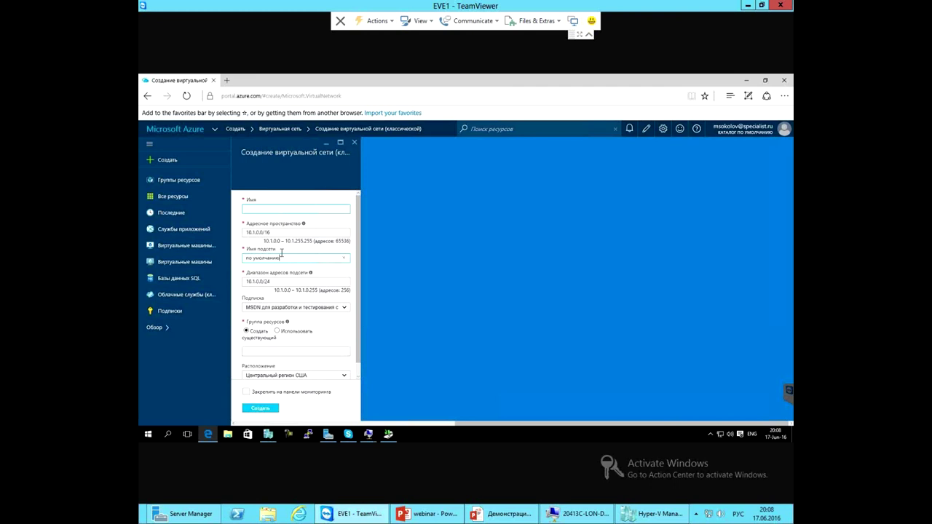
left_click(248, 208)
left_click(176, 184)
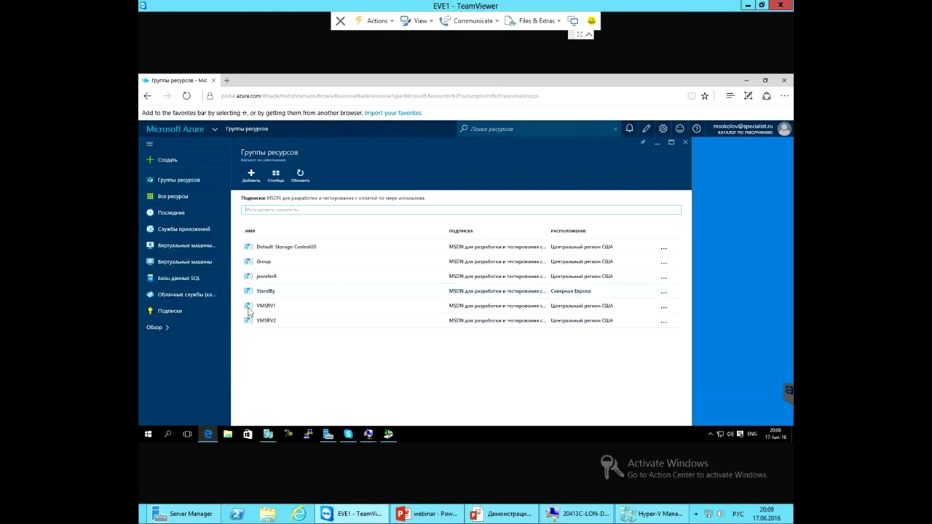
Step: Open the classic Linux1 virtual network from All resources
left_click(167, 197)
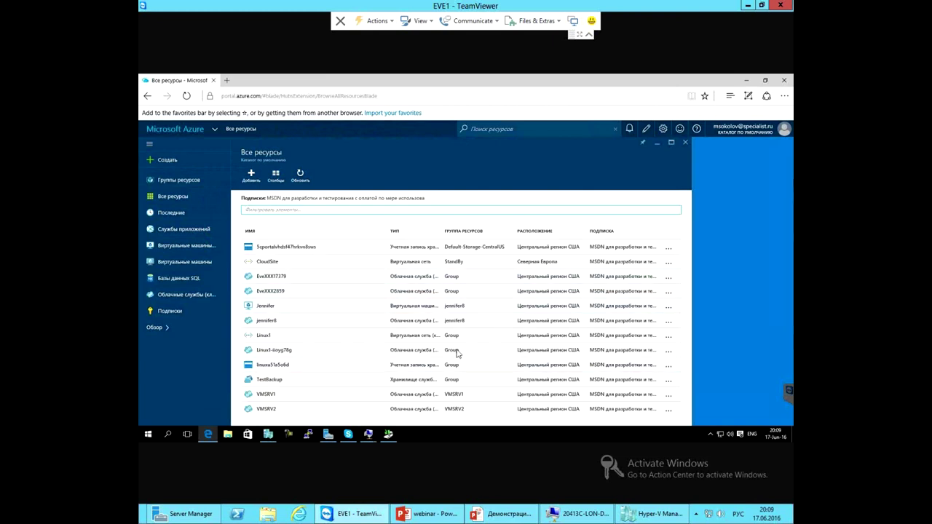
left_click(351, 342)
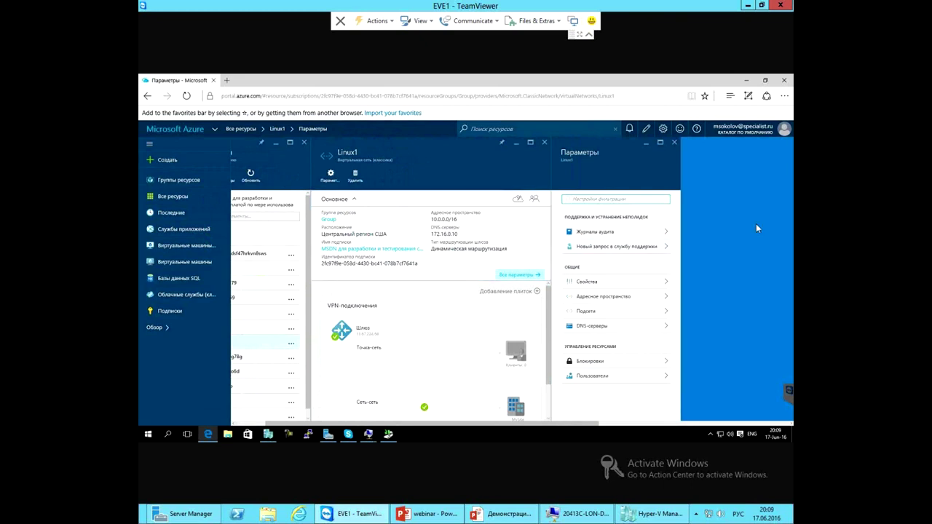
Step: Open the Linux1 gateway details: Succeeded, IP 13.67.224.68, Small size
scroll(423, 327, "down", 1)
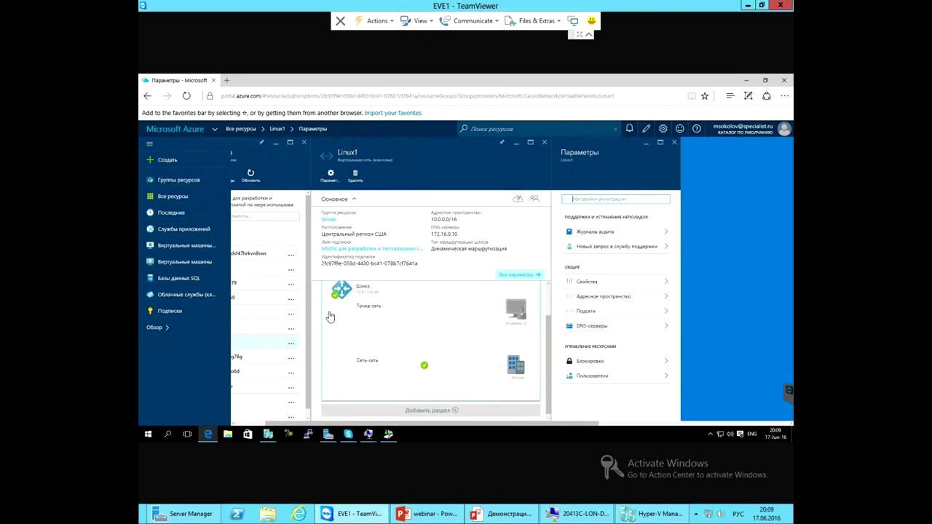
scroll(427, 301, "up", 1)
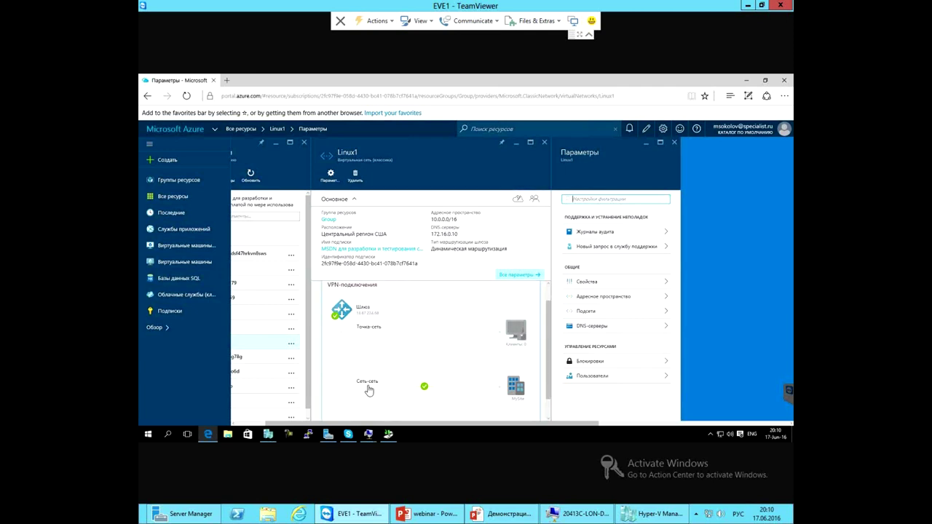
scroll(370, 391, "down", 1)
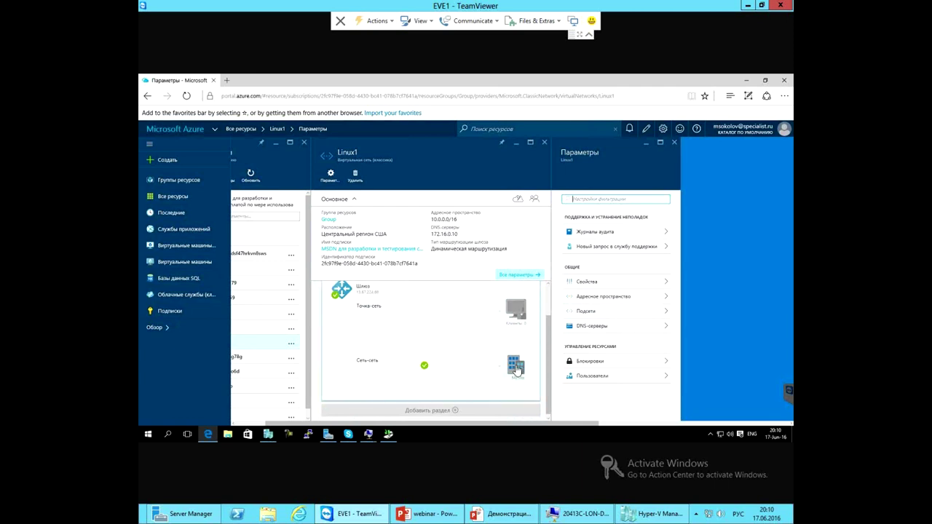
left_click(342, 291)
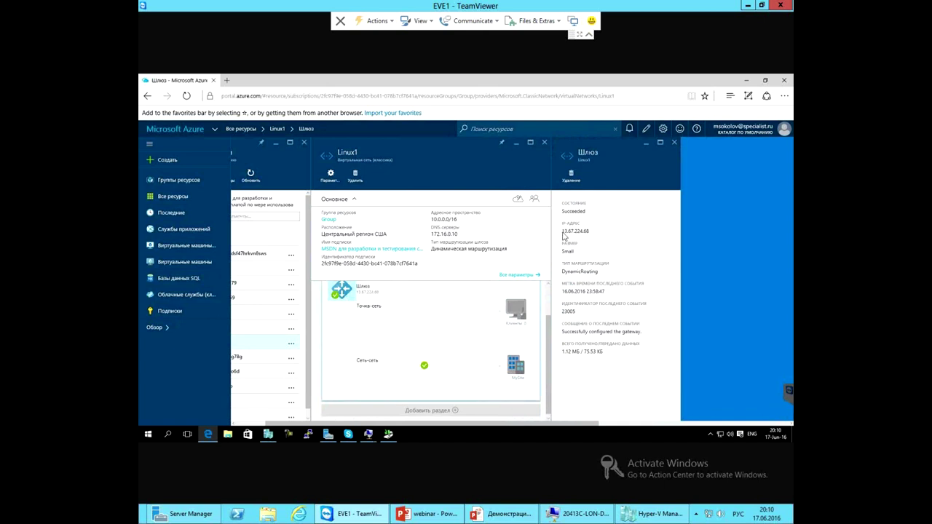
double_click(698, 11)
left_click(390, 431)
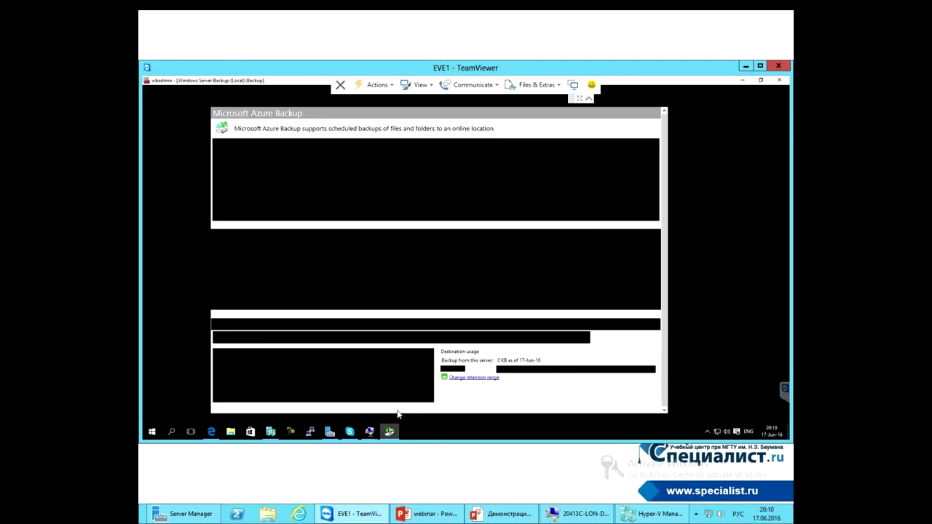
key("alt+Tab")
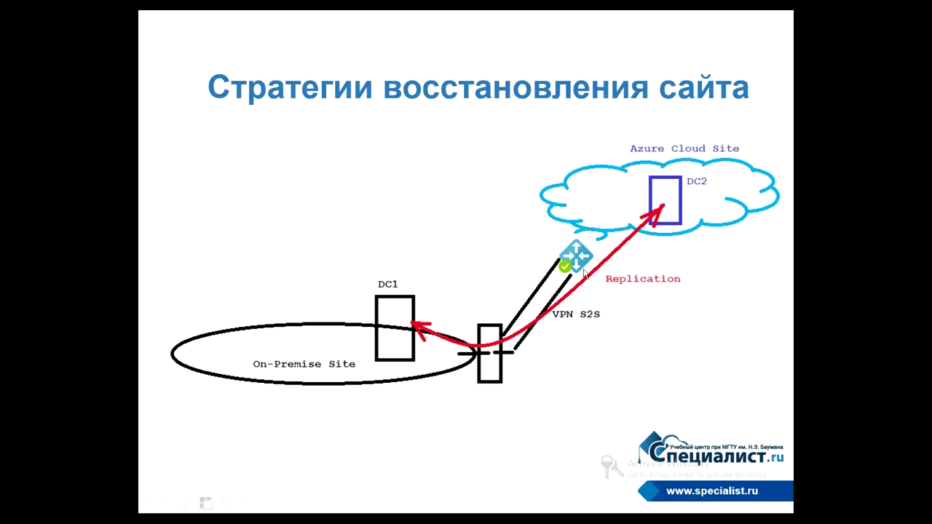
key("alt+Tab")
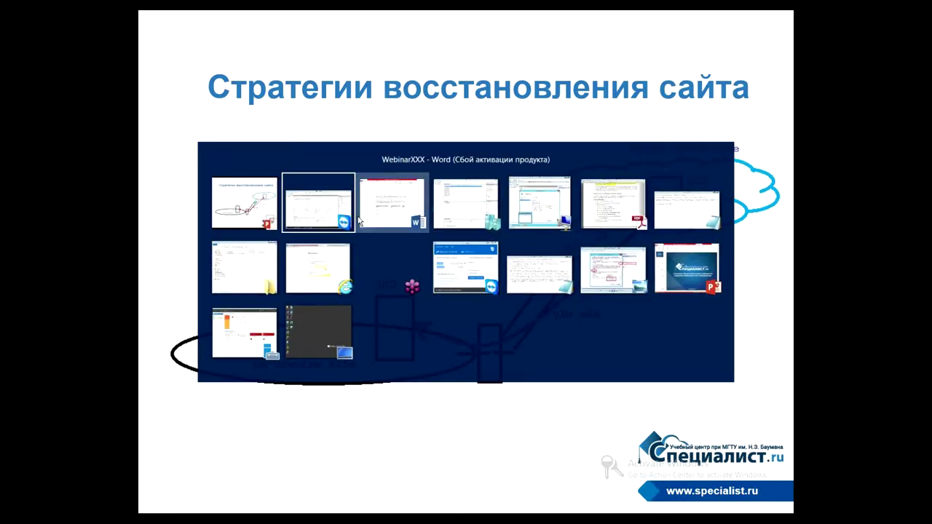
left_click(343, 211)
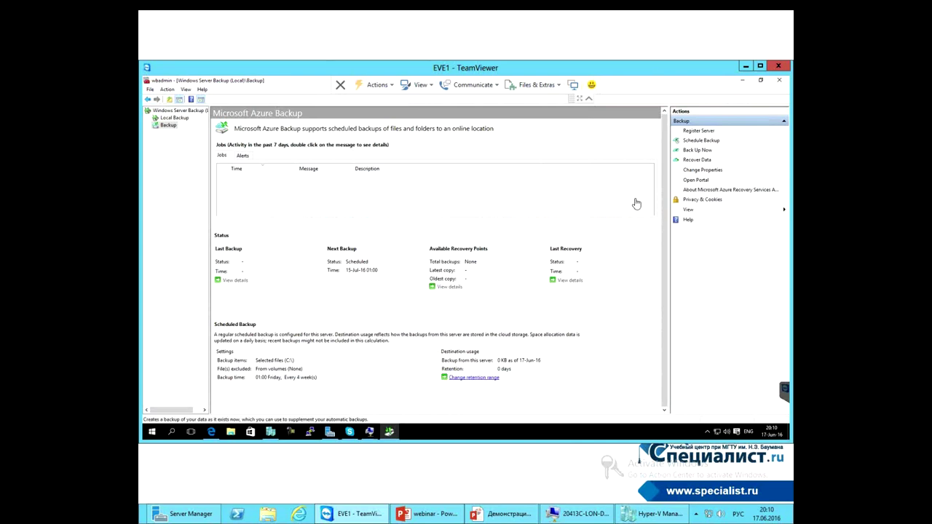
left_click(742, 80)
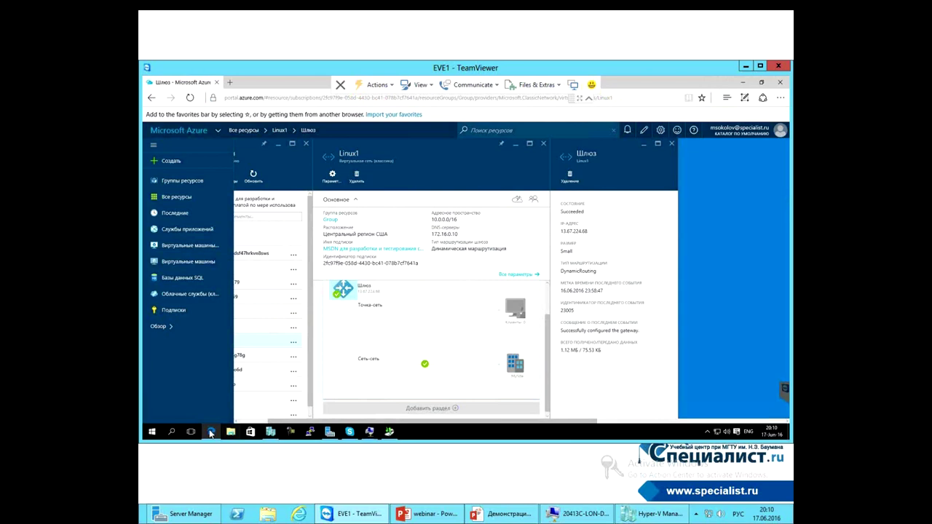
left_click(271, 432)
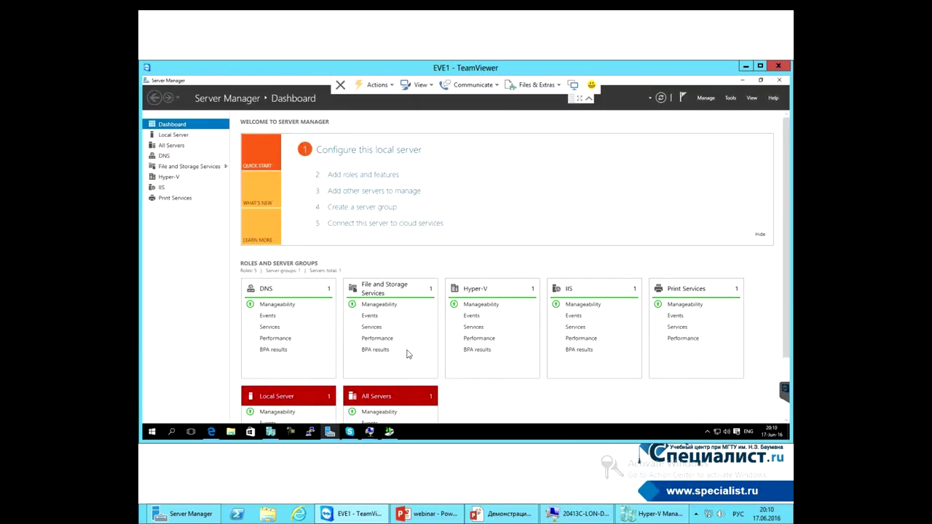
left_click(211, 432)
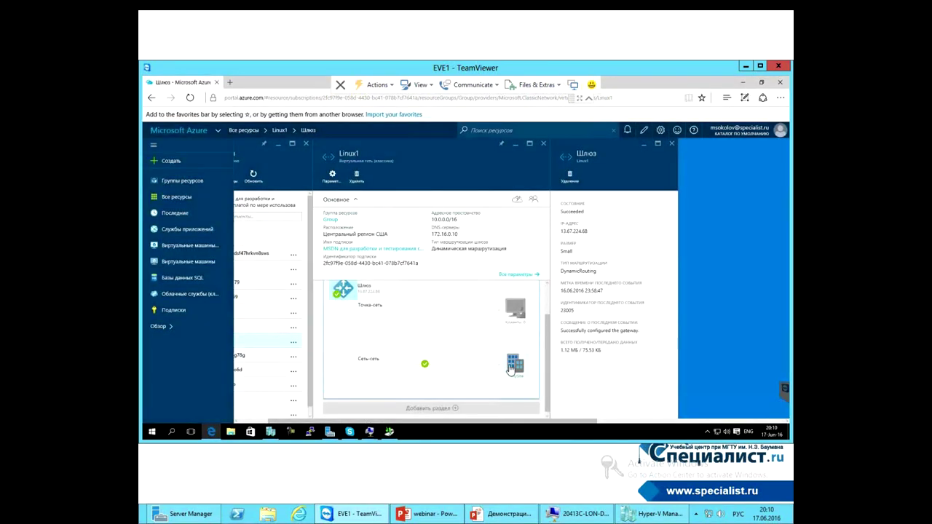
Step: Open Linux1's MySite site-to-site connection, shown as Connected, and exit tile customization
left_click(511, 368)
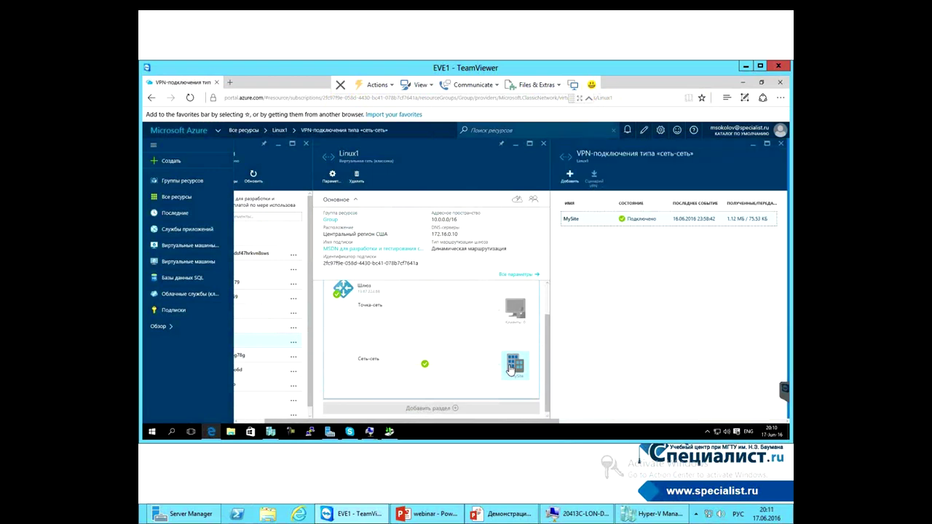
left_click(568, 220)
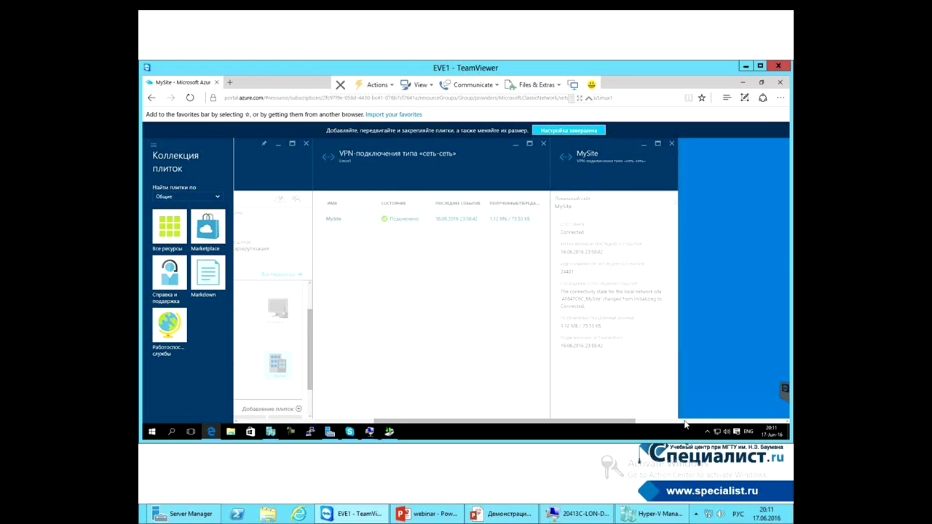
key("Escape")
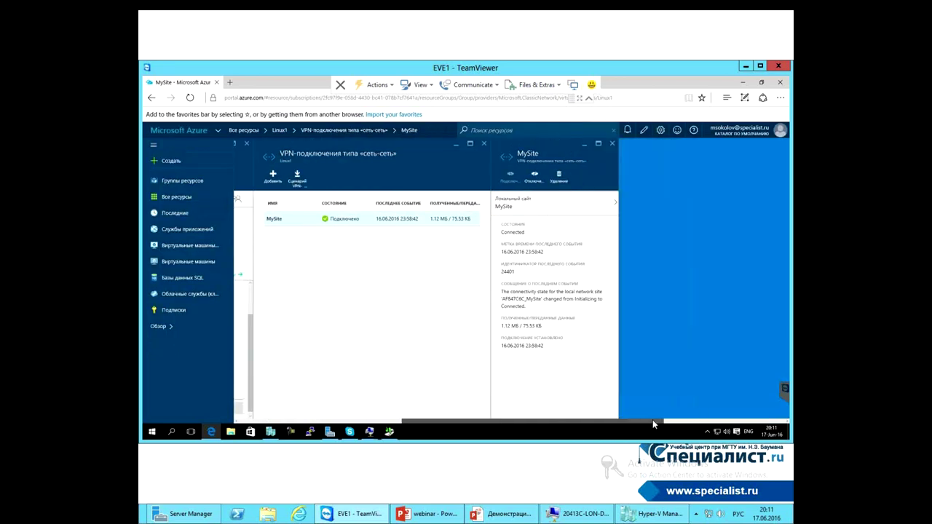
left_click_drag(600, 419, 575, 416)
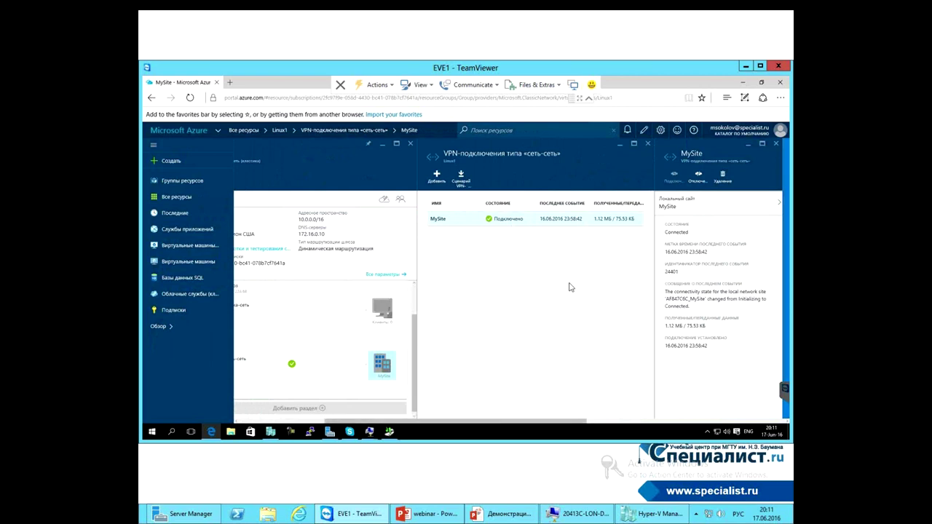
Step: Set the VPN device script to Microsoft Corporation and RRAS, then list the Windows Server 2012 versions
left_click(461, 178)
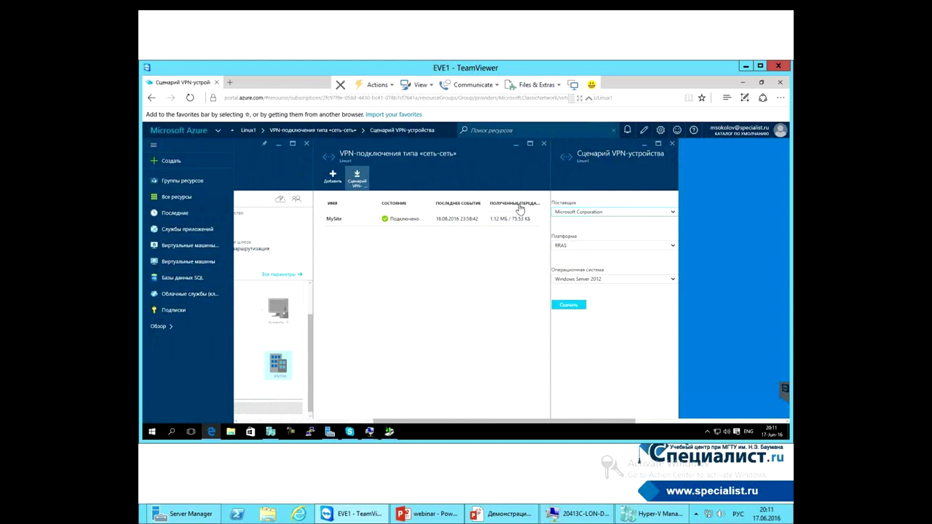
left_click(603, 213)
left_click(604, 214)
left_click(587, 249)
left_click(587, 249)
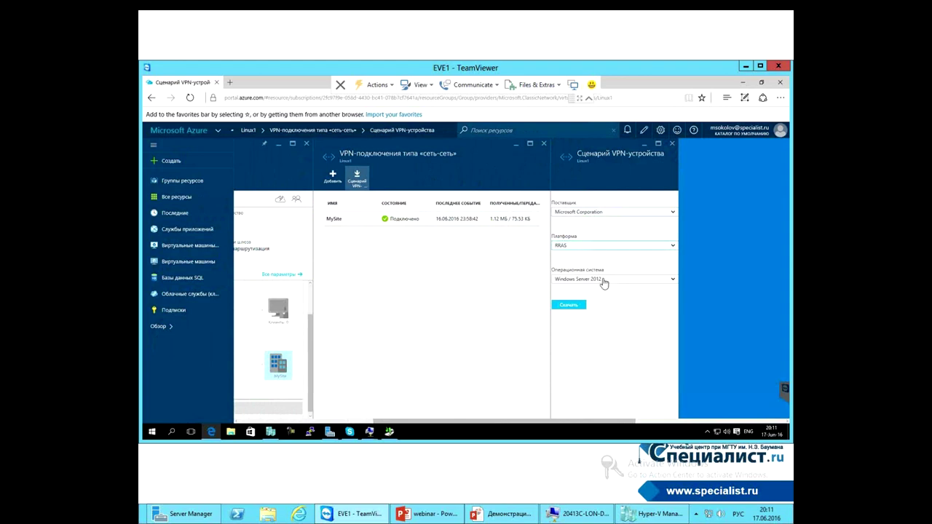
left_click(603, 281)
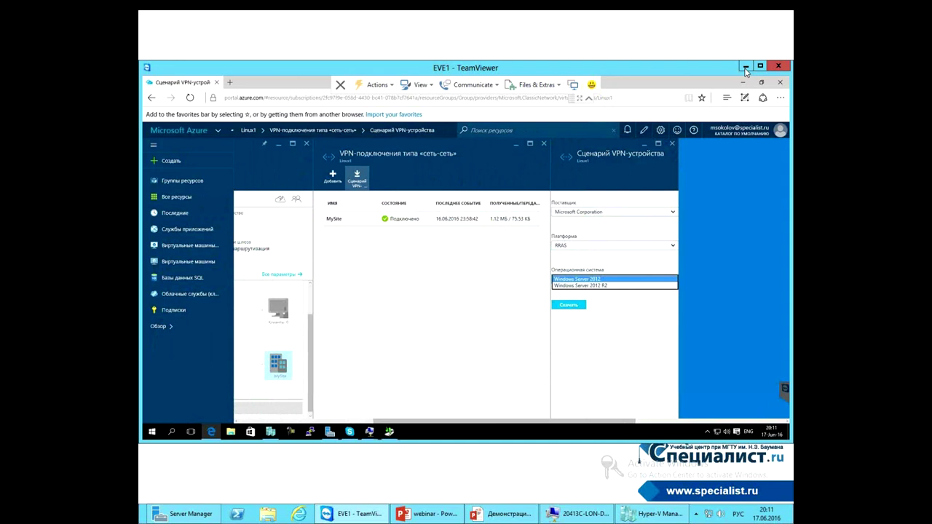
mouse_move(371, 433)
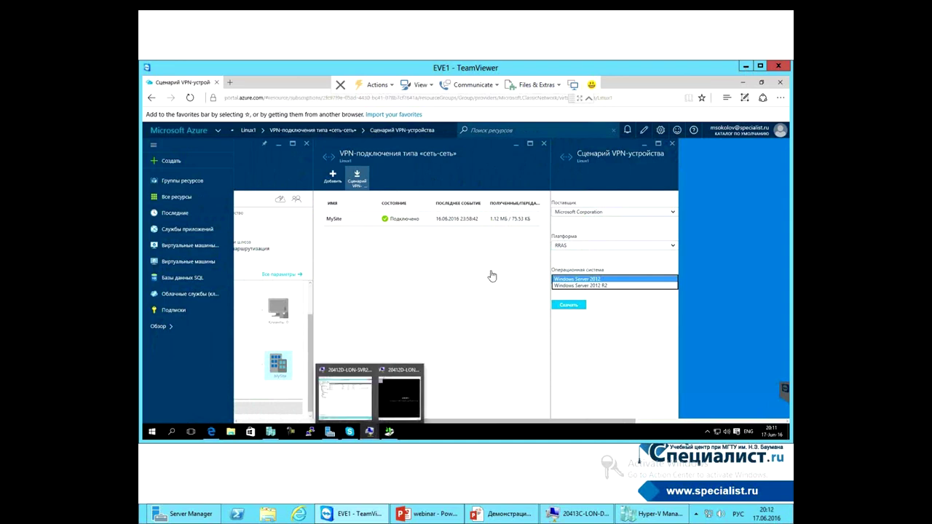
Step: Switch via LON-DC1 to LON-SVR2 and minimize Routing and Remote Access to reveal VpnDeviceScript
left_click(403, 400)
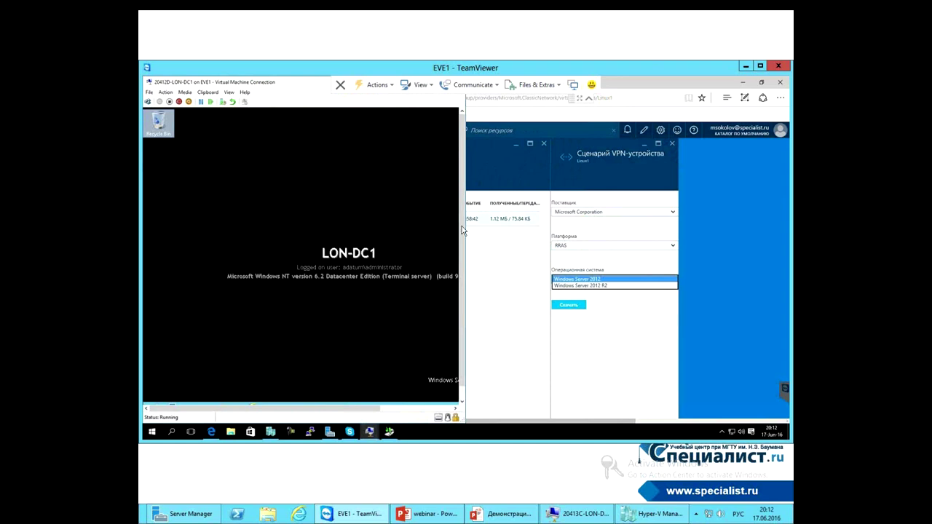
mouse_move(368, 432)
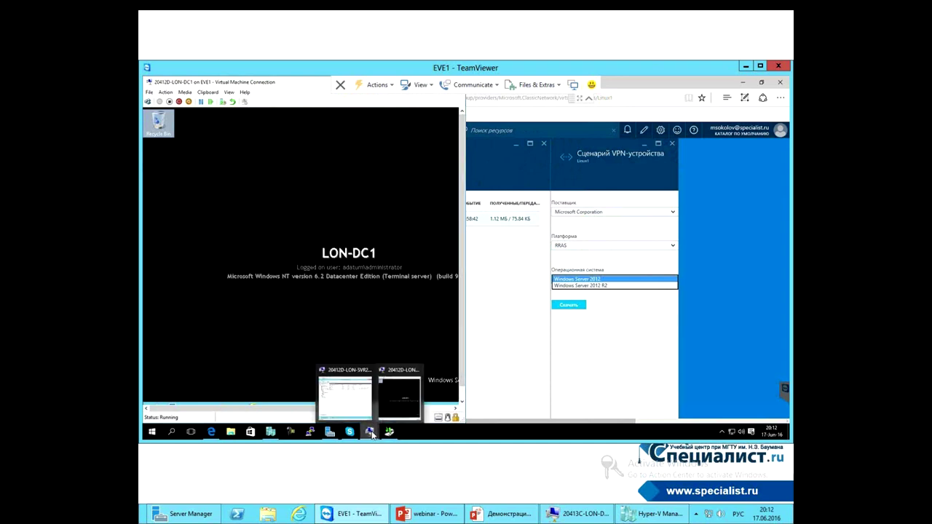
left_click(350, 412)
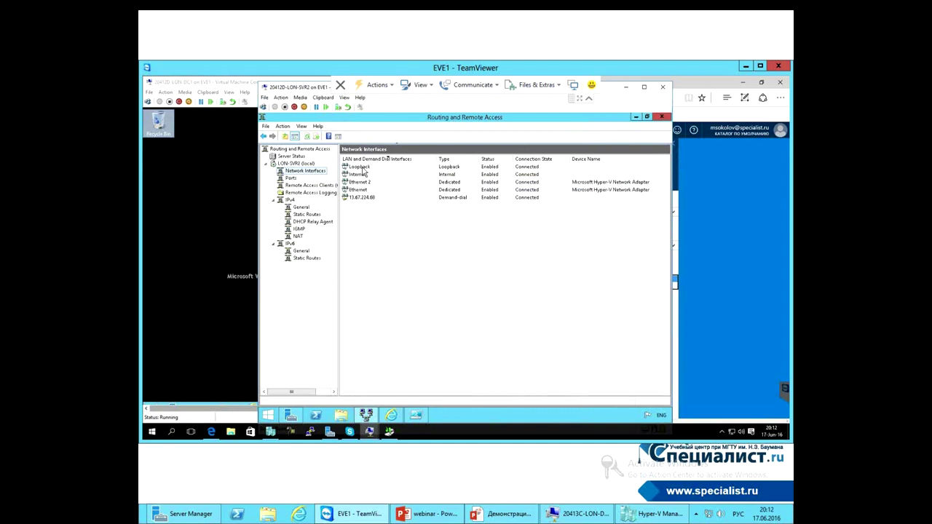
left_click(636, 116)
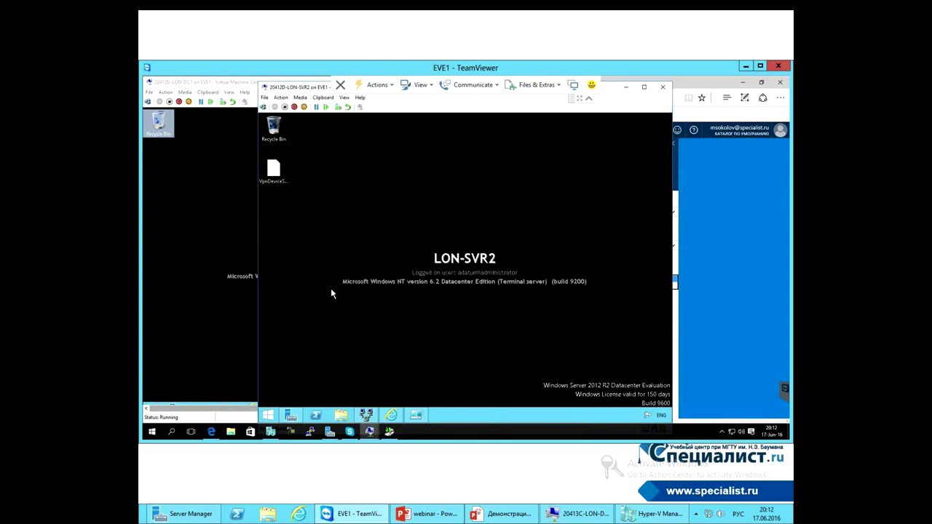
Step: Try opening VpnDeviceScript.cfg with another app, then cancel the app chooser
right_click(276, 180)
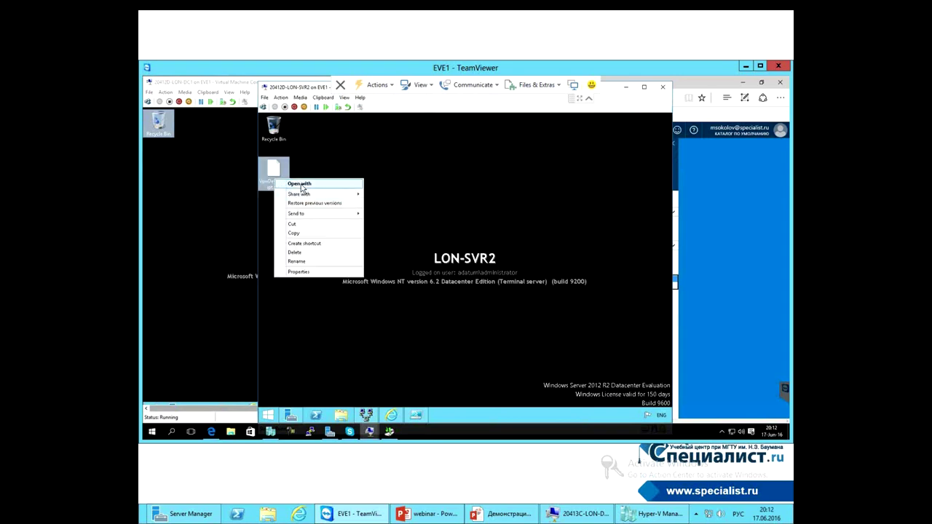
left_click(300, 185)
left_click(434, 222)
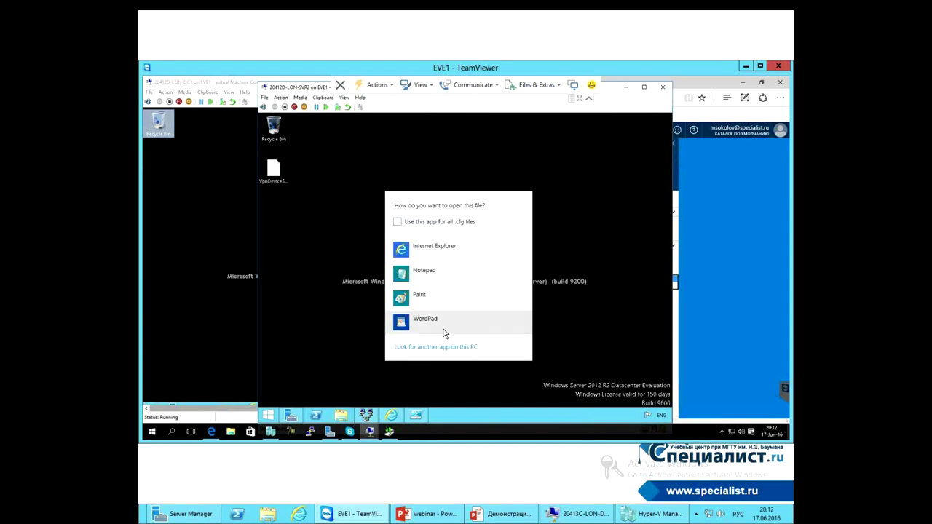
left_click(422, 347)
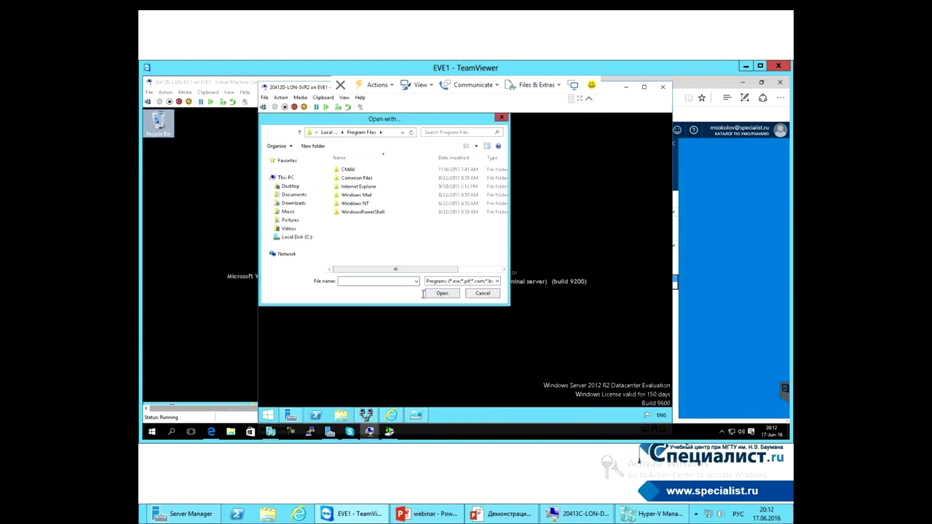
left_click(502, 118)
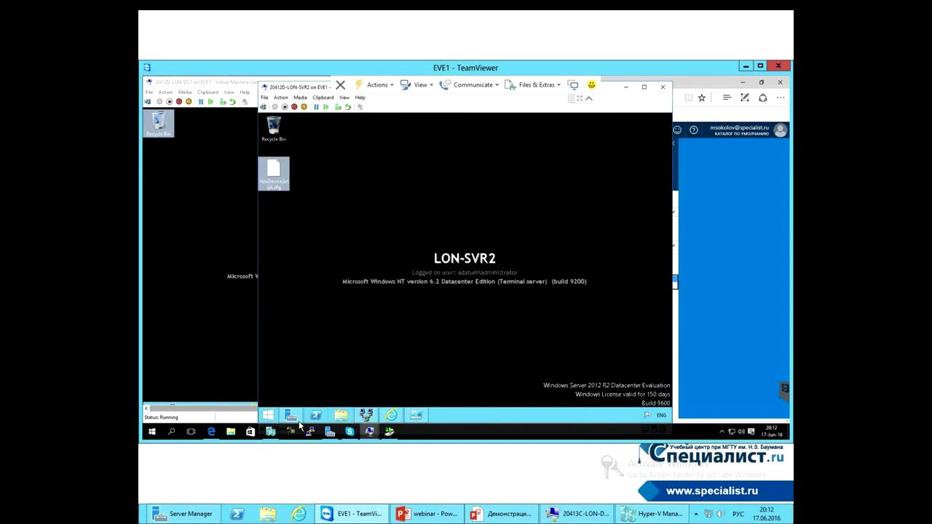
Step: Review VpnDeviceScript.cfg in PowerShell ISE, then return to Routing and Remote Access
left_click(417, 415)
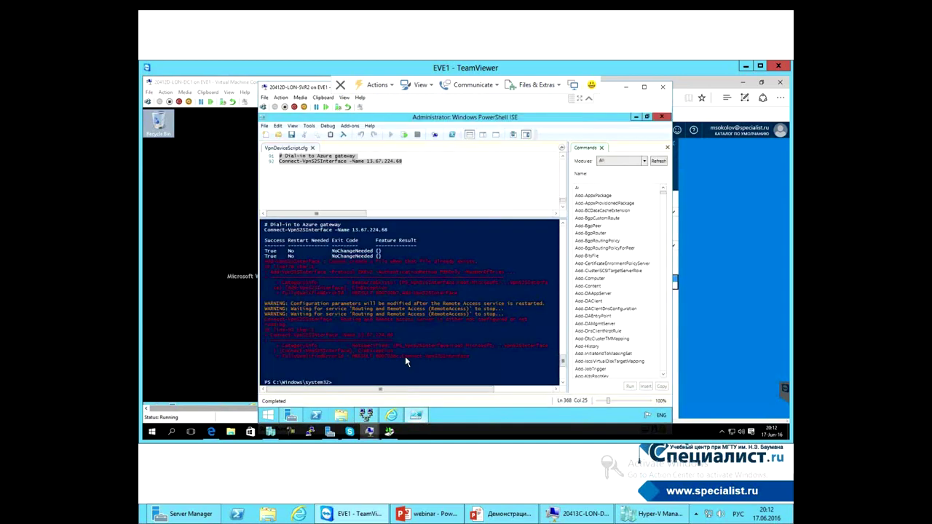
scroll(555, 202, "up", 20)
left_click(457, 175)
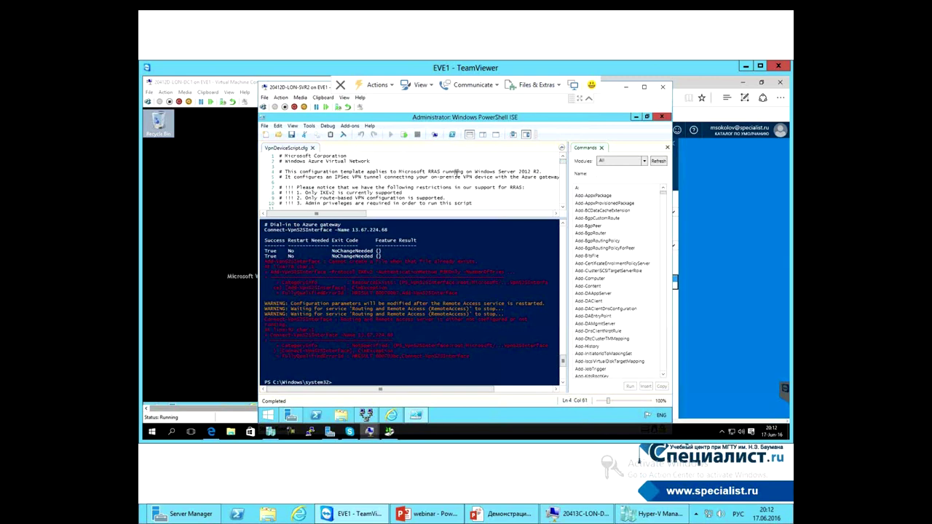
scroll(457, 175, "down", 20)
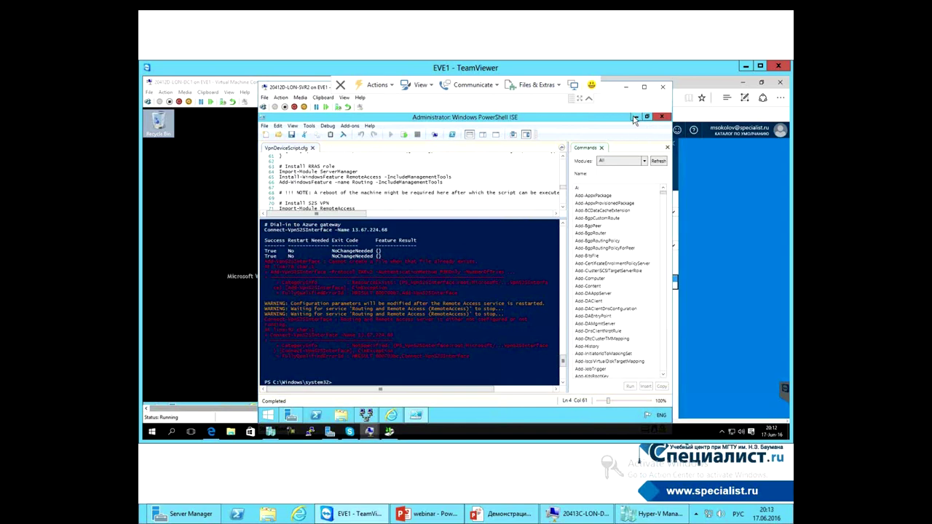
left_click(636, 116)
left_click(367, 415)
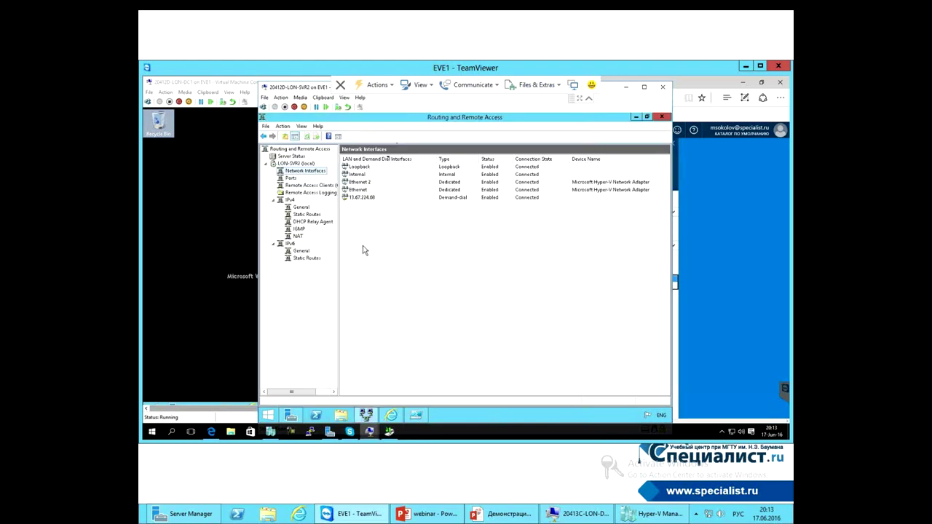
Step: Confirm the 13.67.224.68 interface's Connect option is greyed out, then bring LON-DC1 forward
left_click(362, 198)
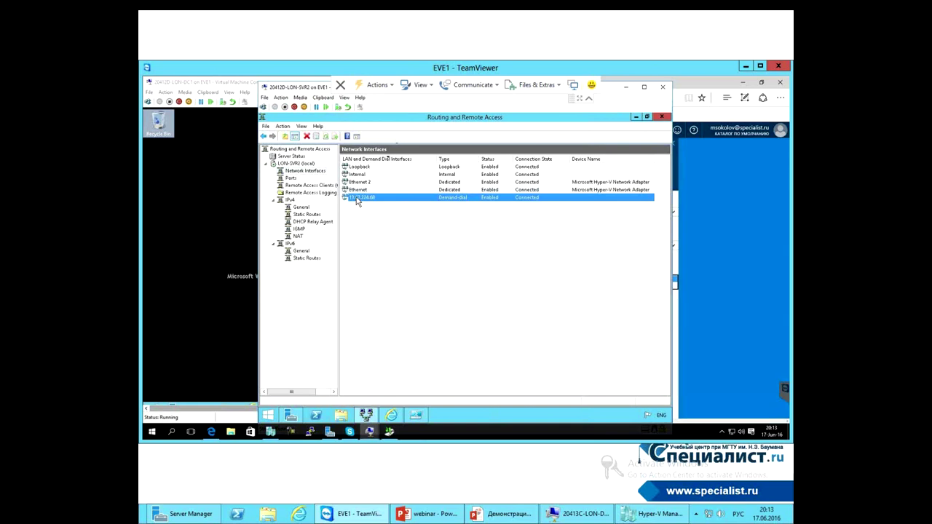
right_click(394, 200)
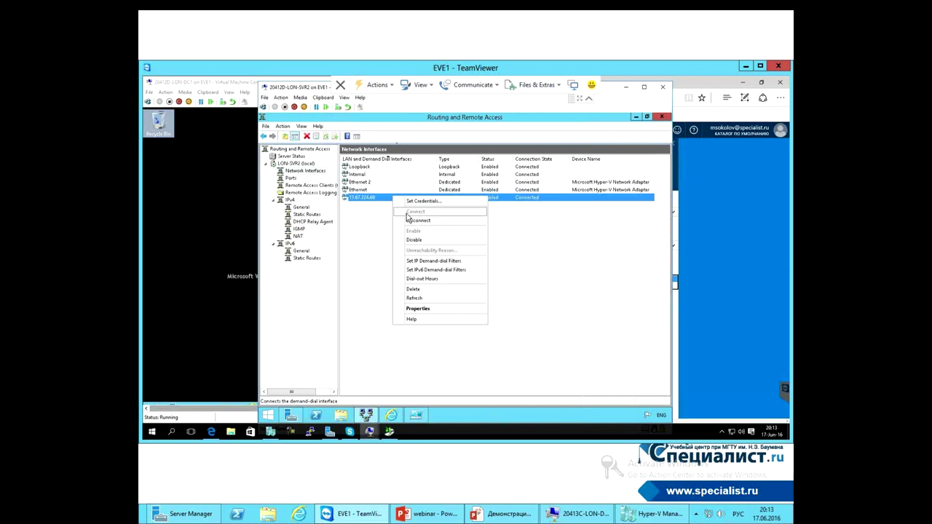
left_click(367, 229)
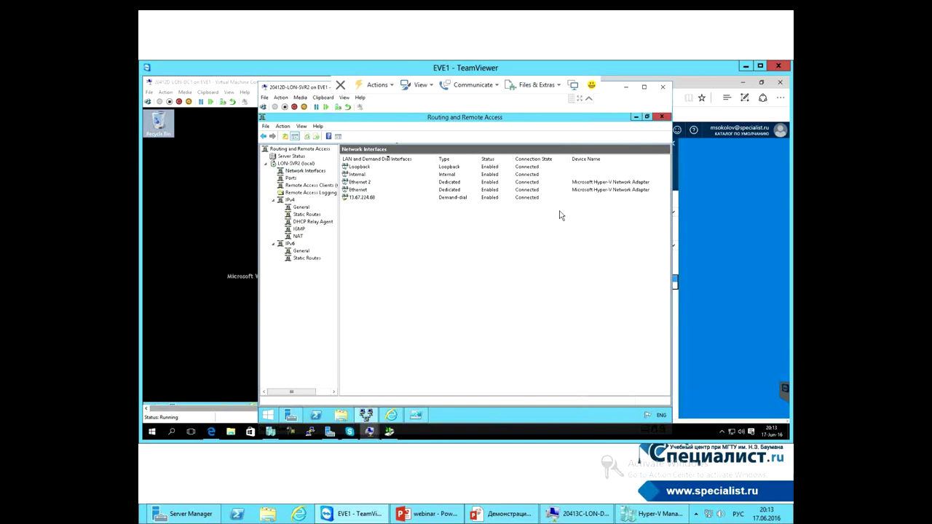
left_click(218, 245)
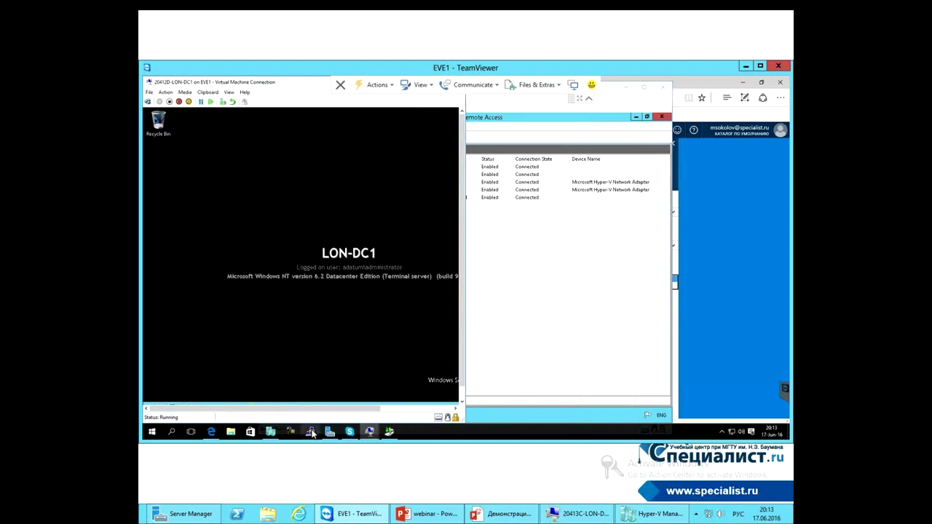
Step: Back in the Azure portal, start a new virtual machine from the Virtual machines list
mouse_move(378, 435)
mouse_move(214, 435)
left_click(212, 404)
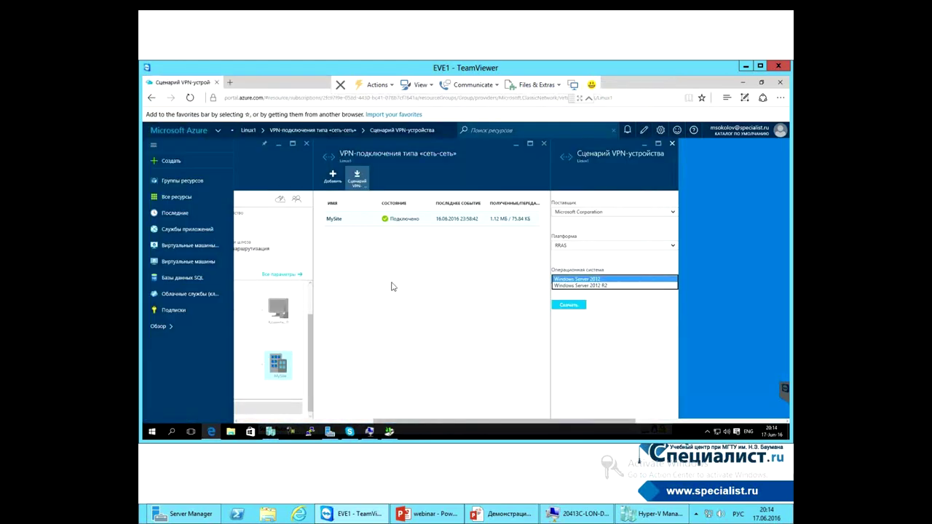
left_click(186, 262)
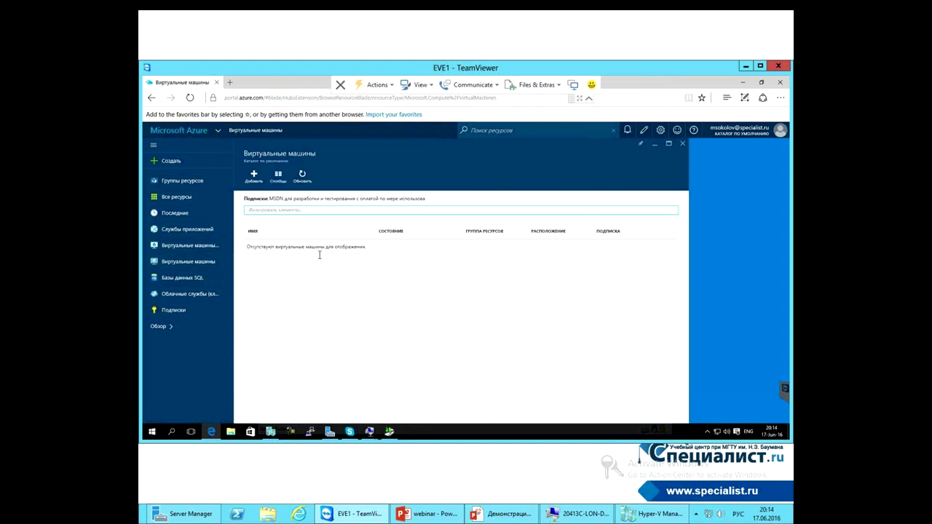
left_click(254, 177)
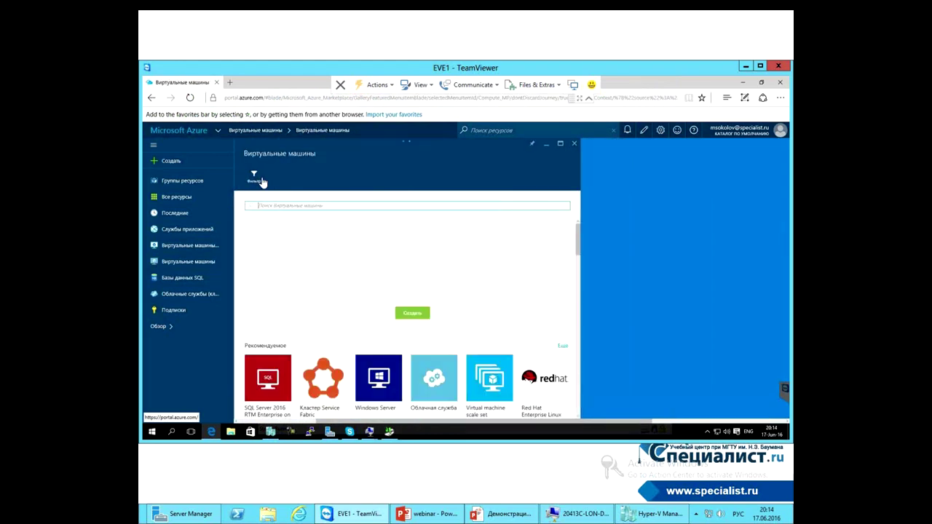
Step: Choose the Windows Server 2012 R2 Datacenter image with the Classic (Классический) deployment model
scroll(310, 217, "down", 1)
scroll(311, 217, "down", 3)
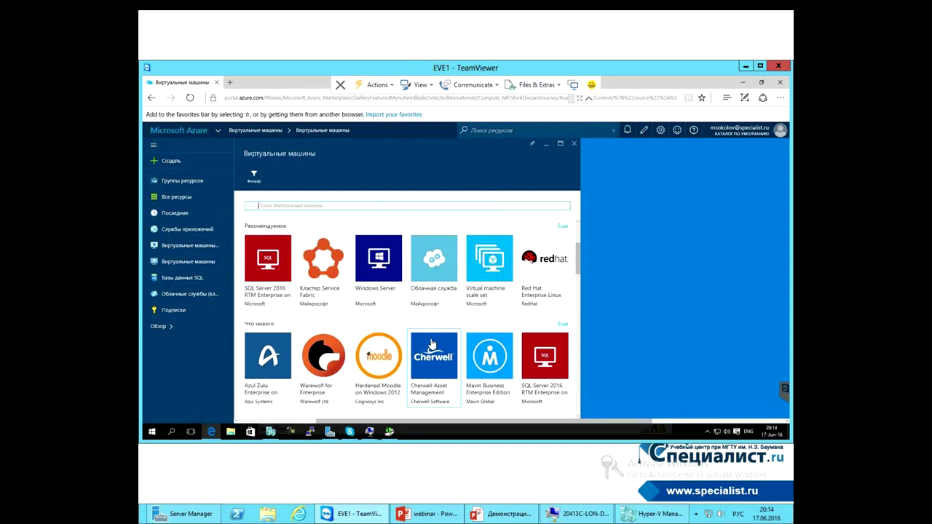
left_click(382, 268)
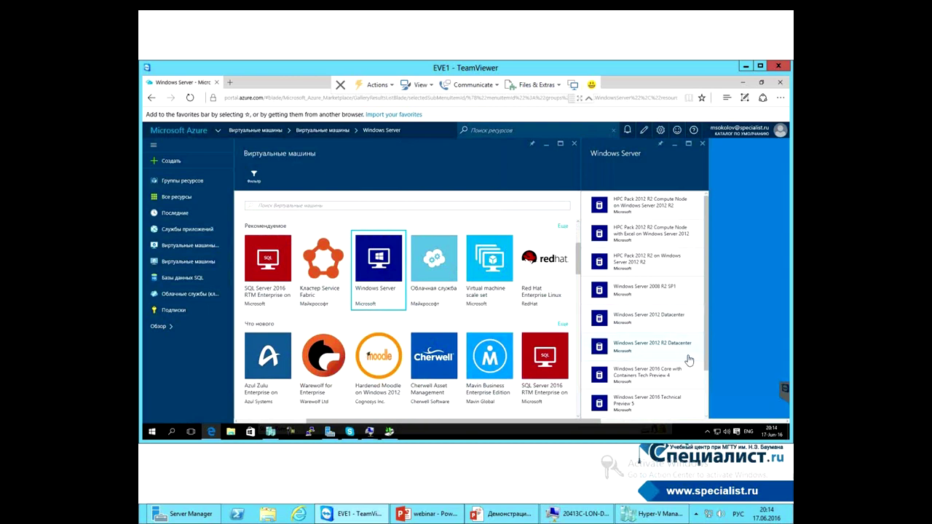
left_click(661, 352)
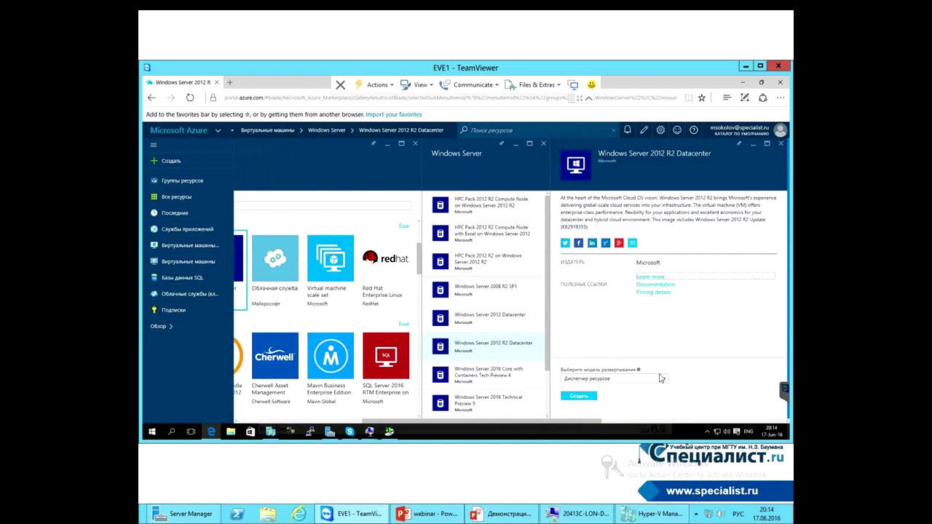
left_click(661, 378)
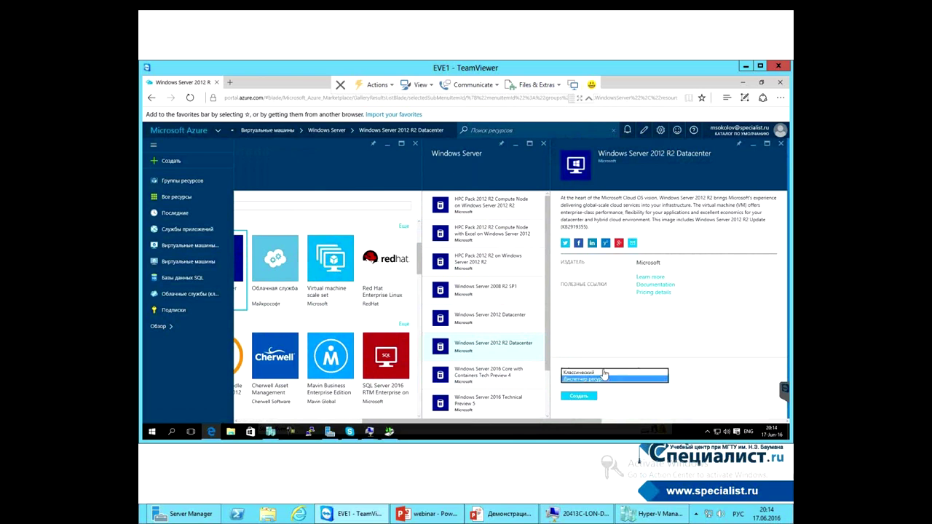
left_click(604, 373)
Step: Start the VM from the image, enter its name and correct the user name to vmadmin
left_click(580, 398)
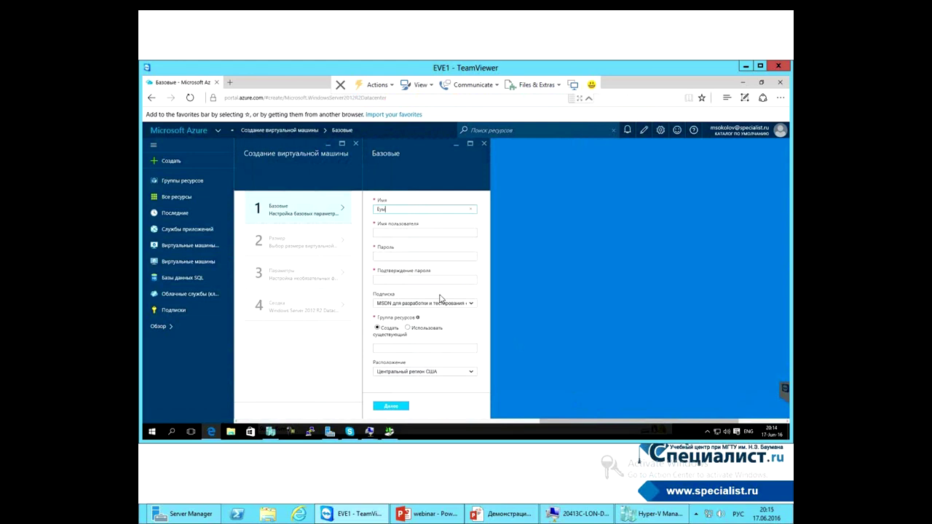
key("alt+shift")
type("TestXXX")
left_click(424, 225)
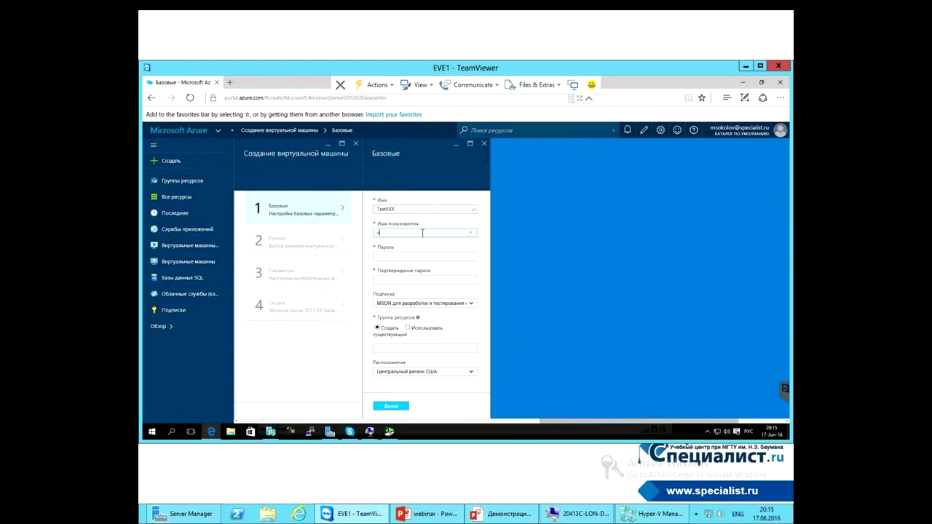
type("xadmin")
key("Left")
key("Left")
key("Left")
key("Left")
key("Left")
key("BackSpace")
left_click(425, 256)
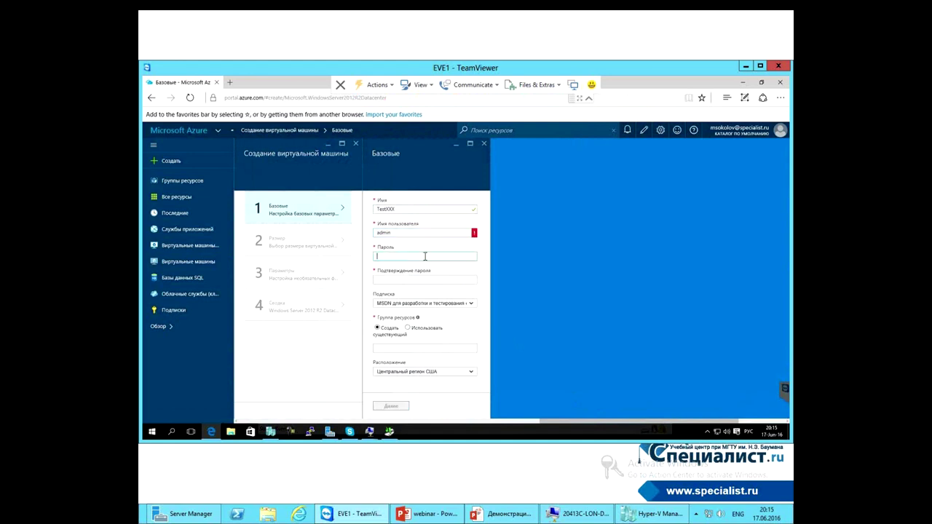
left_click(375, 232)
type("vm")
Step: Enter the administrator password and a matching password confirmation
left_click(404, 256)
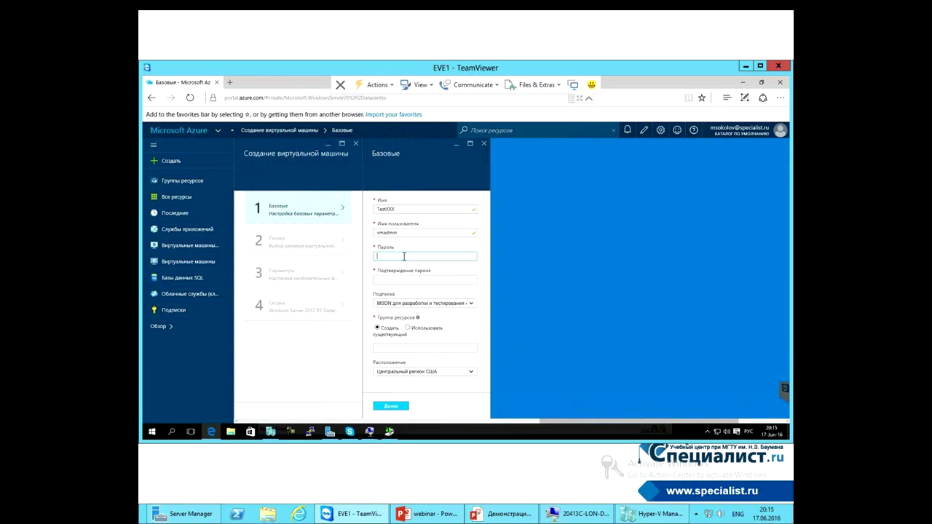
type("••••••••••")
left_click(395, 279)
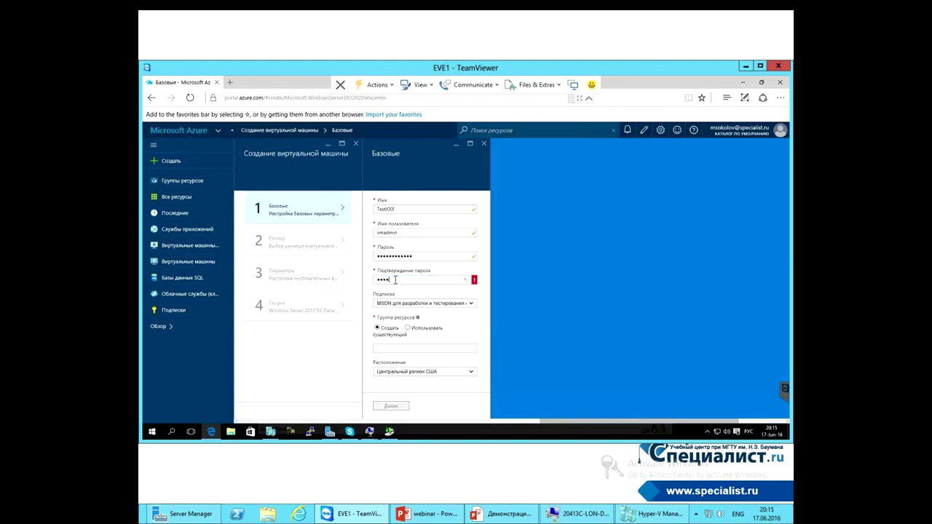
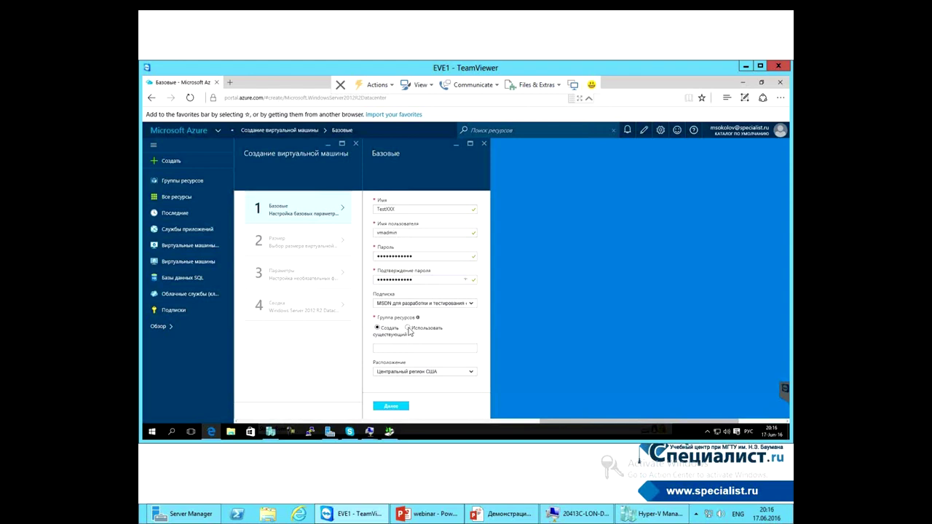
Step: Use the existing resource group Group and continue to the VM size step
left_click(408, 327)
left_click(472, 351)
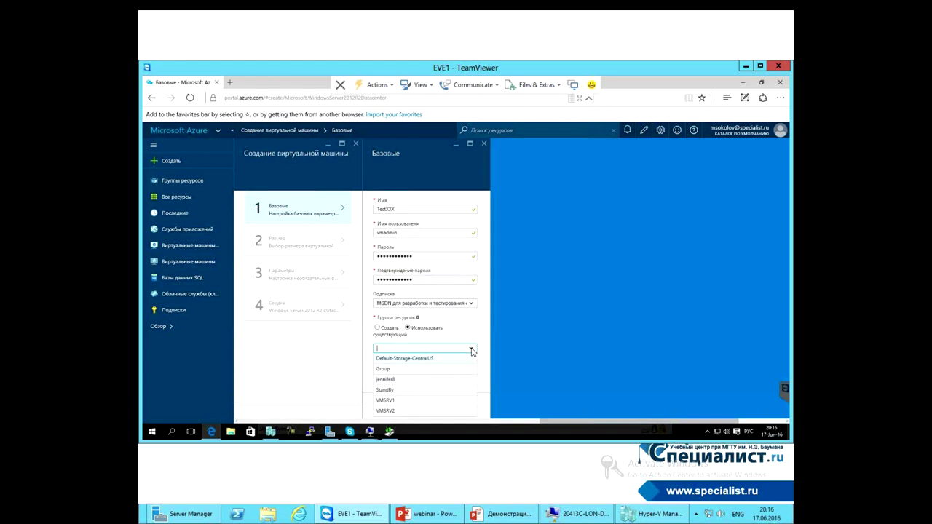
left_click(398, 370)
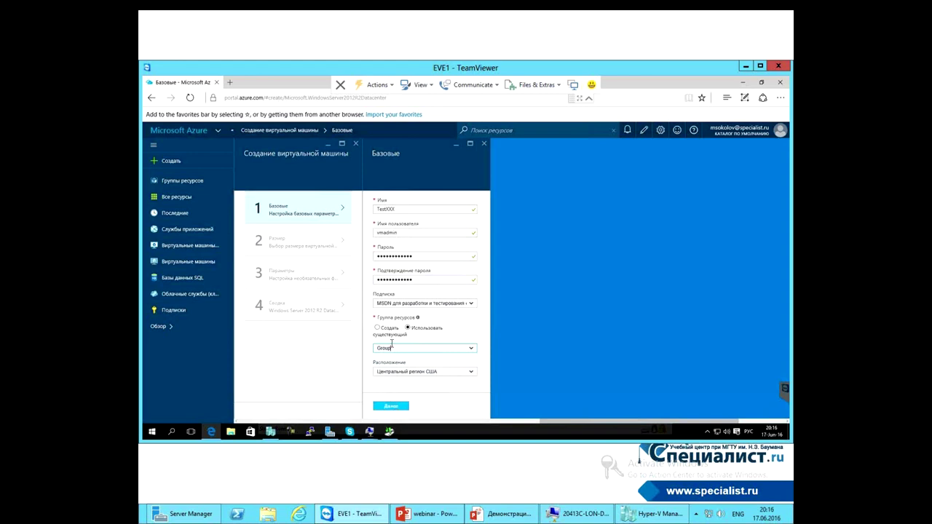
left_click(390, 408)
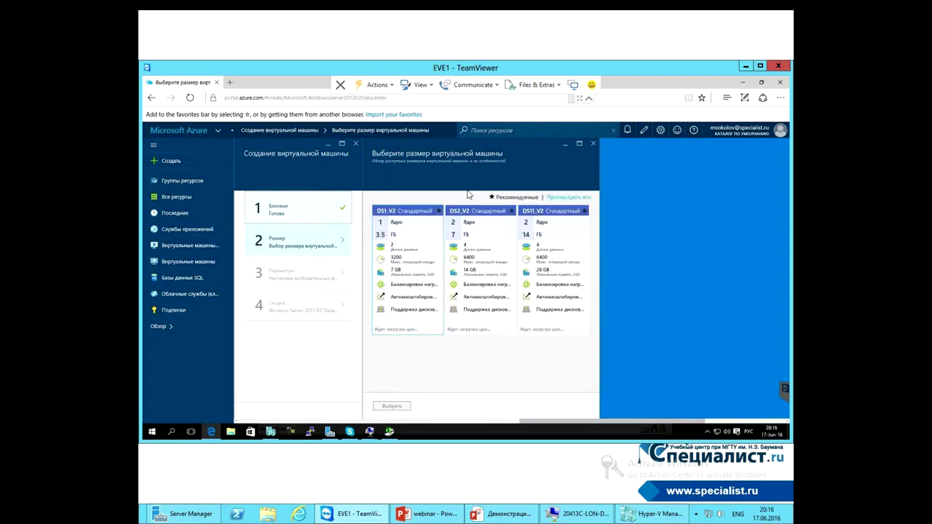
Step: Select the DS1_V2 Standard size and accept the settings on Linux1 network, Subnet-1
left_click(399, 218)
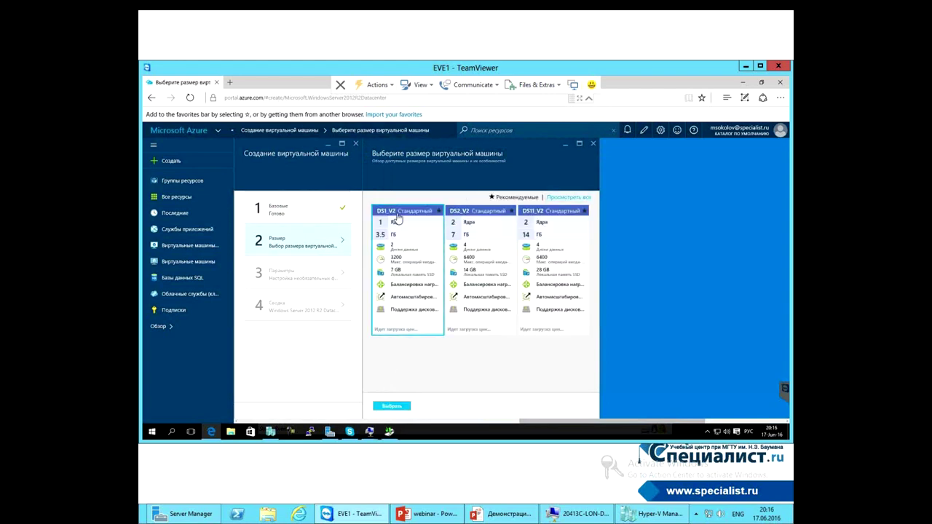
left_click(416, 402)
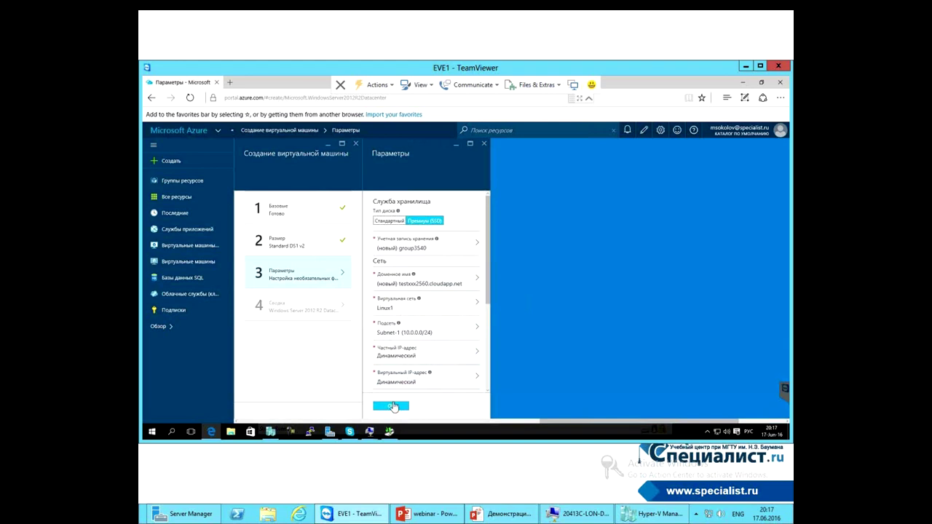
left_click(392, 405)
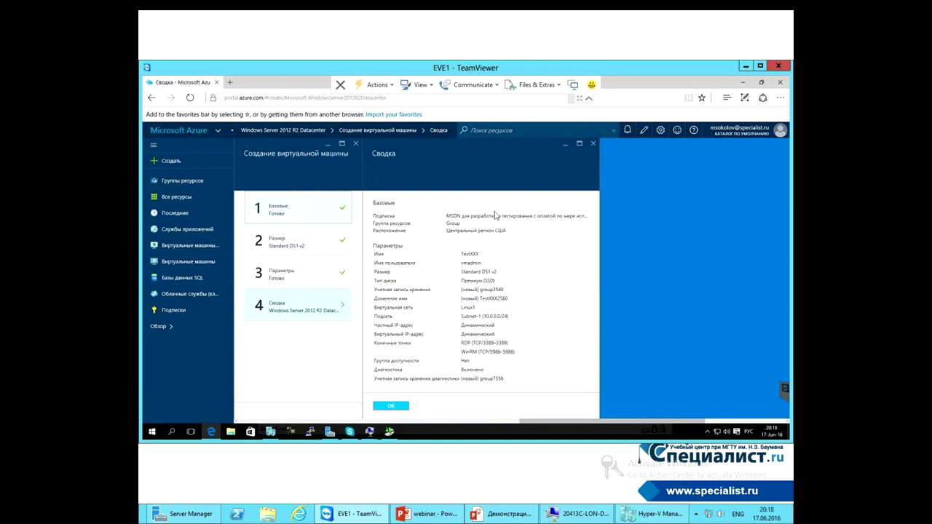
Step: Close the Summary blade and the VM creation wizard without creating the VM
left_click(593, 144)
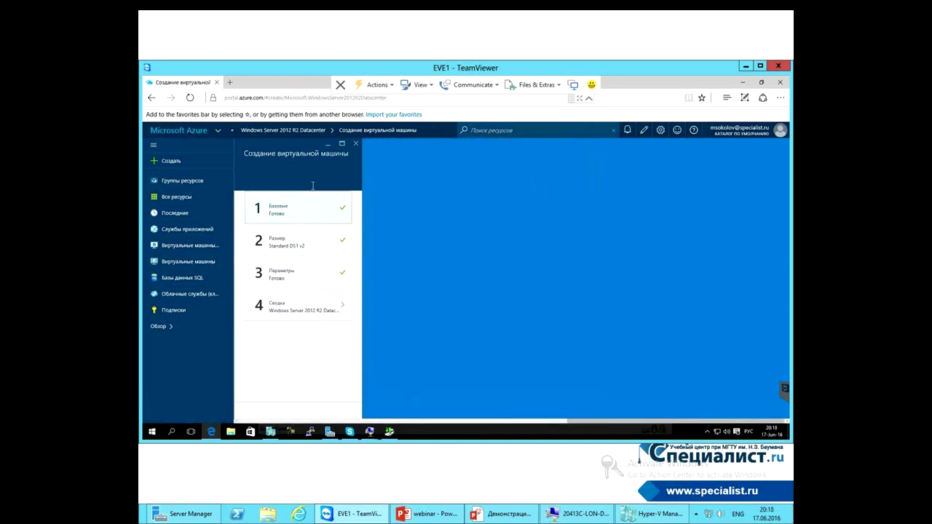
left_click(355, 145)
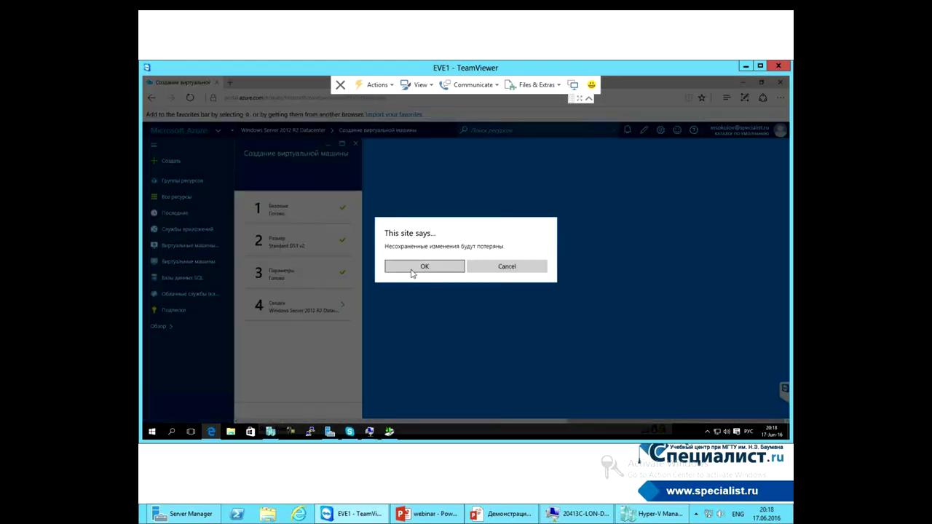
Step: Confirm discarding the unsaved VM wizard changes and show All resources
left_click(420, 268)
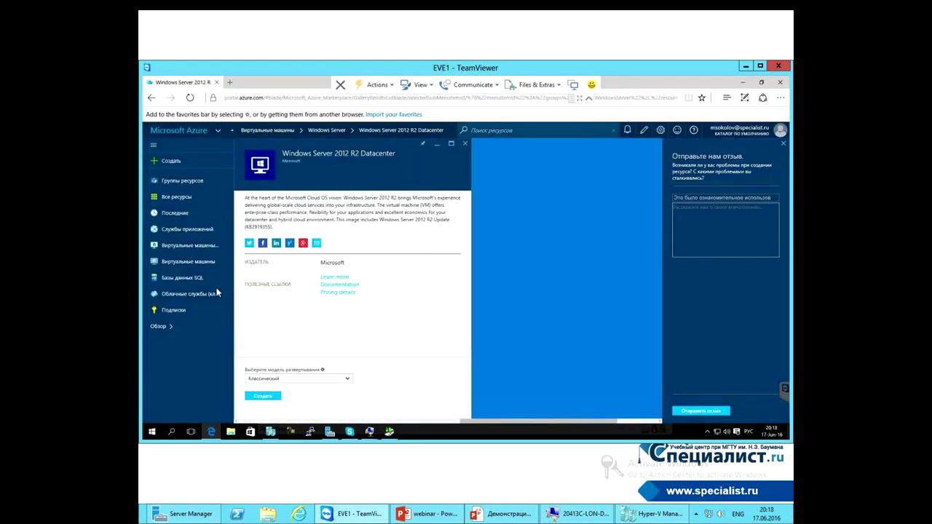
left_click(186, 197)
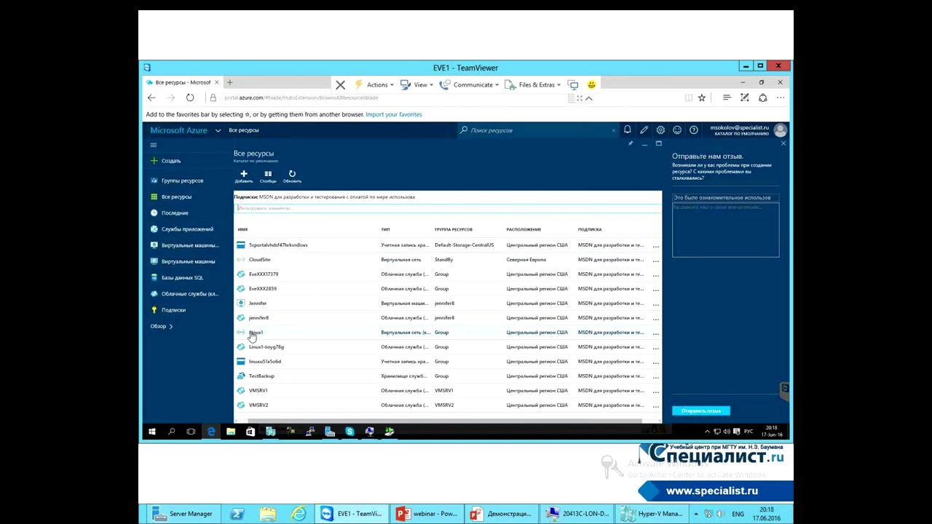
Step: Set the Linux1 virtual network's DNS server to 172.16.0.10, then switch to the slideshow
left_click(252, 335)
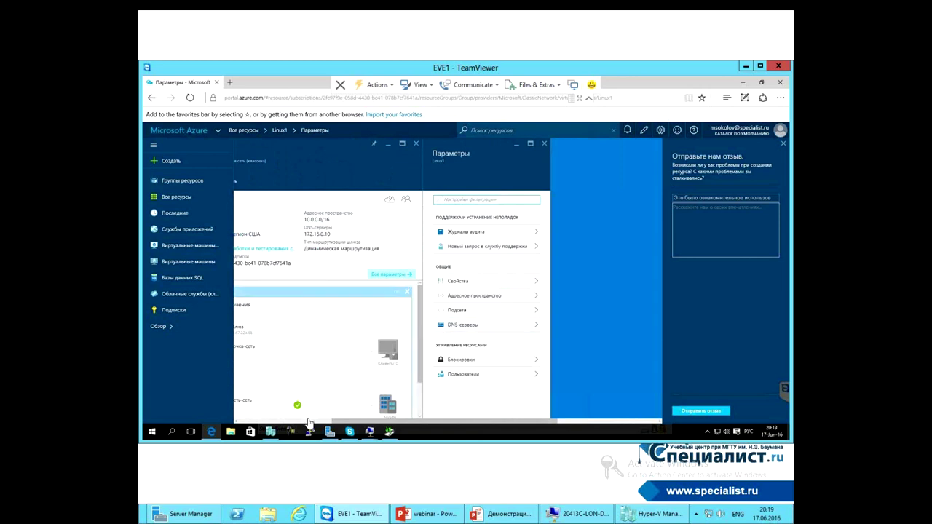
left_click(457, 325)
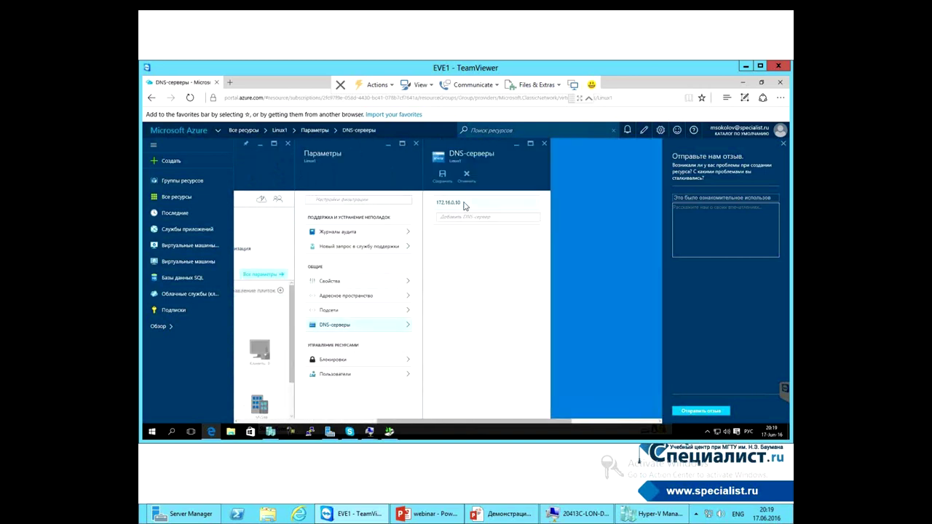
left_click(465, 202)
type("172.16.0.10")
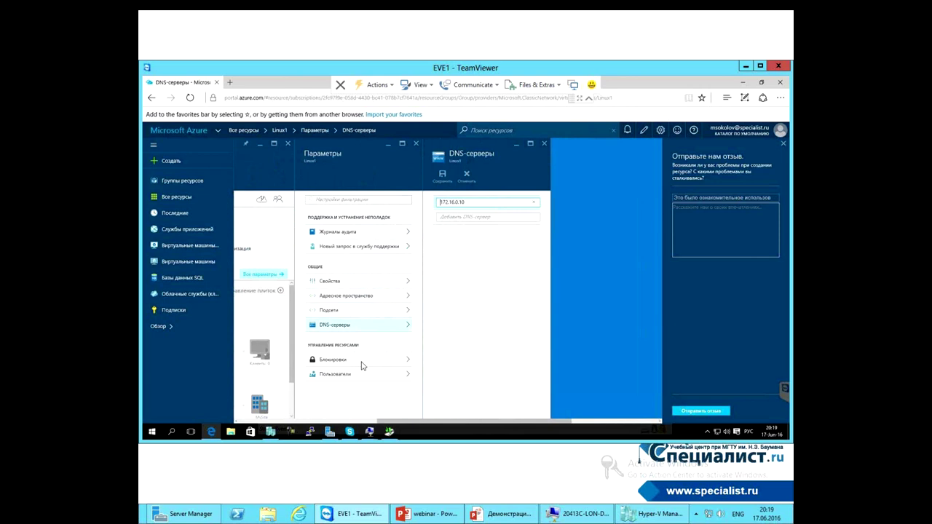
key("alt+Tab")
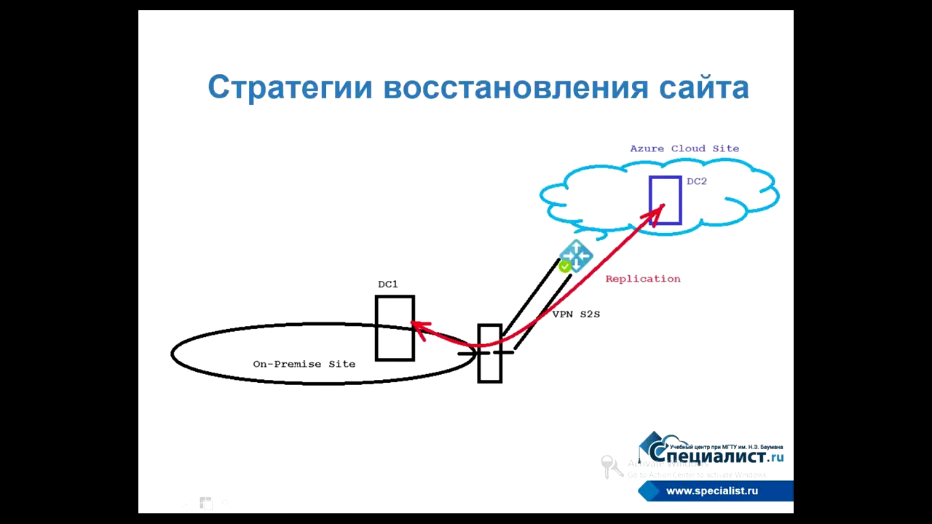